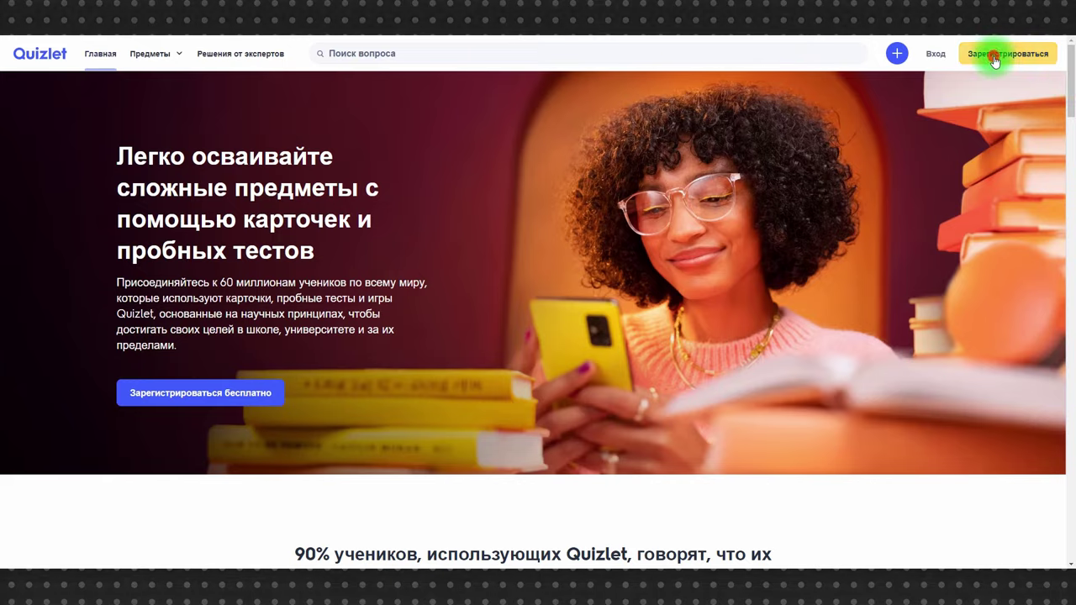
# Register a new Quizlet account, fill in the date of birth, and continue with the free plan.
pyautogui.click(815, 127)
pyautogui.click(493, 291)
pyautogui.click(611, 402)
pyautogui.click(374, 134)
pyautogui.click(362, 278)
pyautogui.click(450, 136)
pyautogui.click(429, 217)
pyautogui.click(531, 136)
pyautogui.click(519, 225)
pyautogui.click(546, 270)
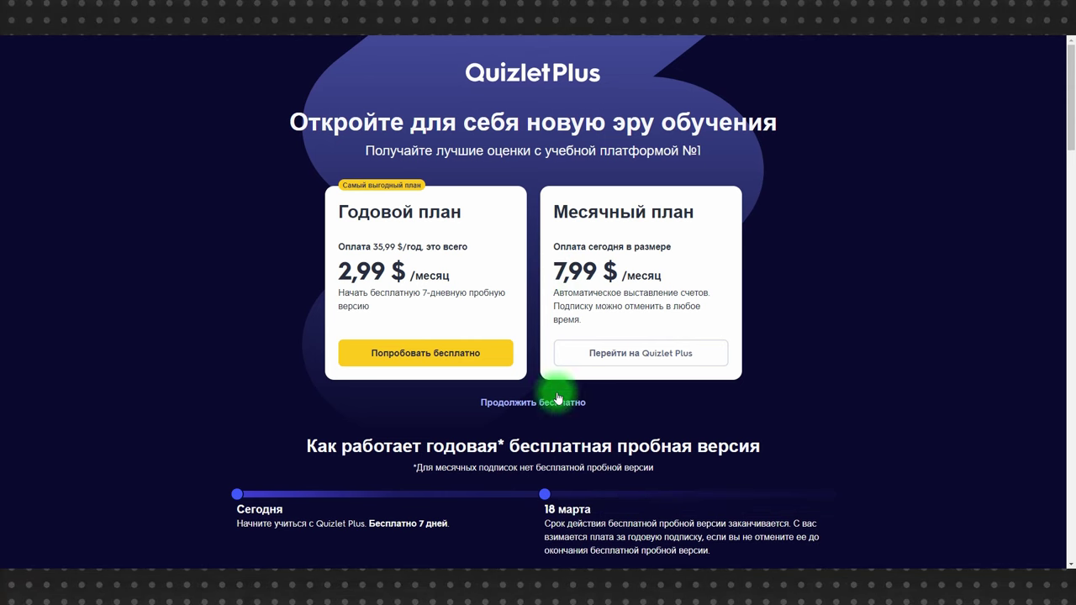
pyautogui.click(526, 400)
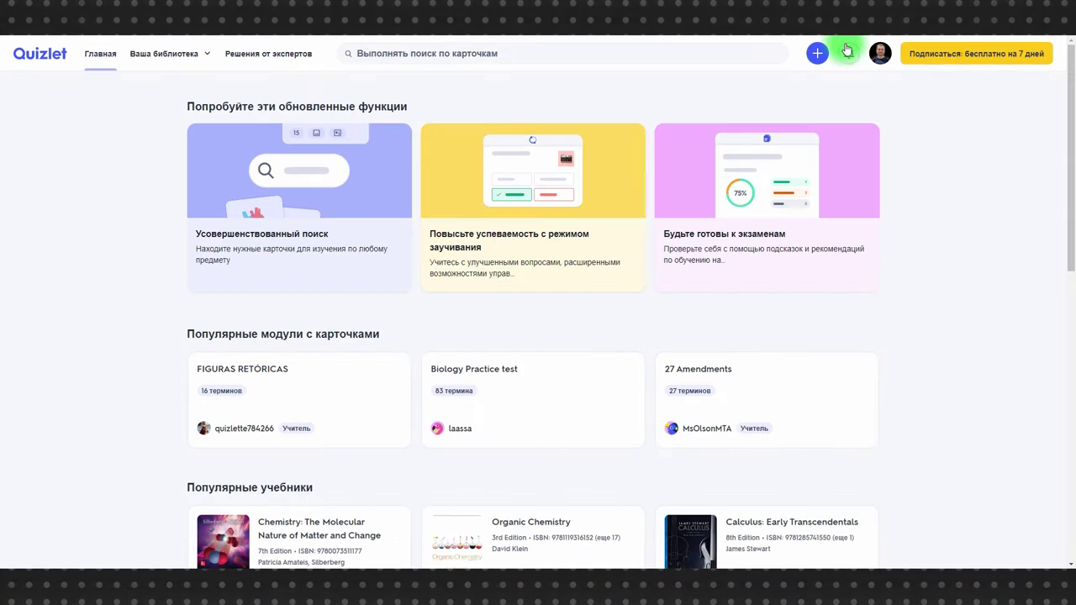
# Start a new study module titled "В-2 -1".
pyautogui.click(819, 54)
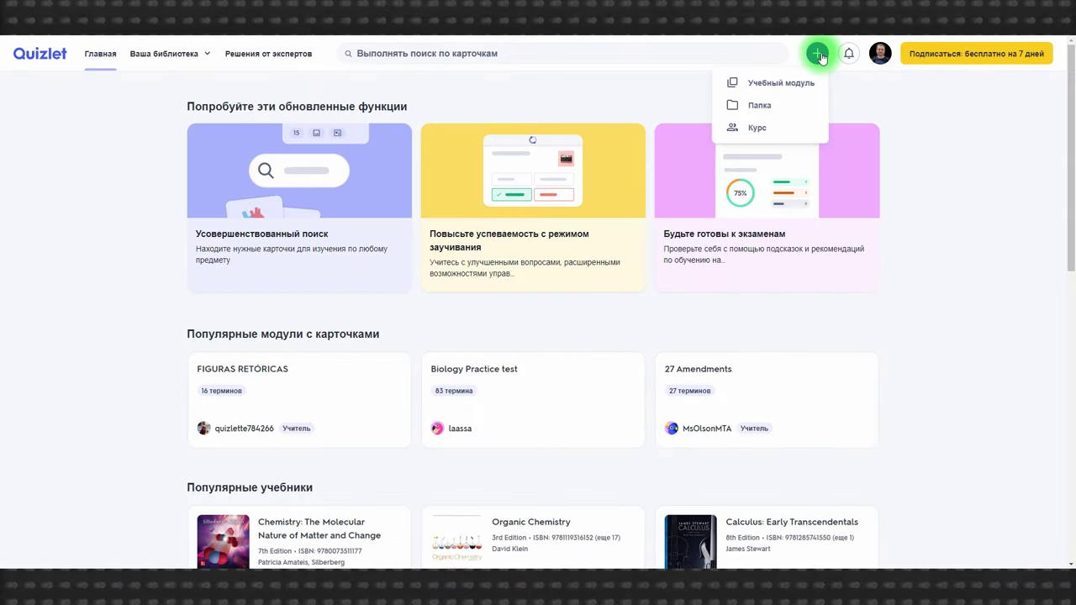
pyautogui.click(773, 80)
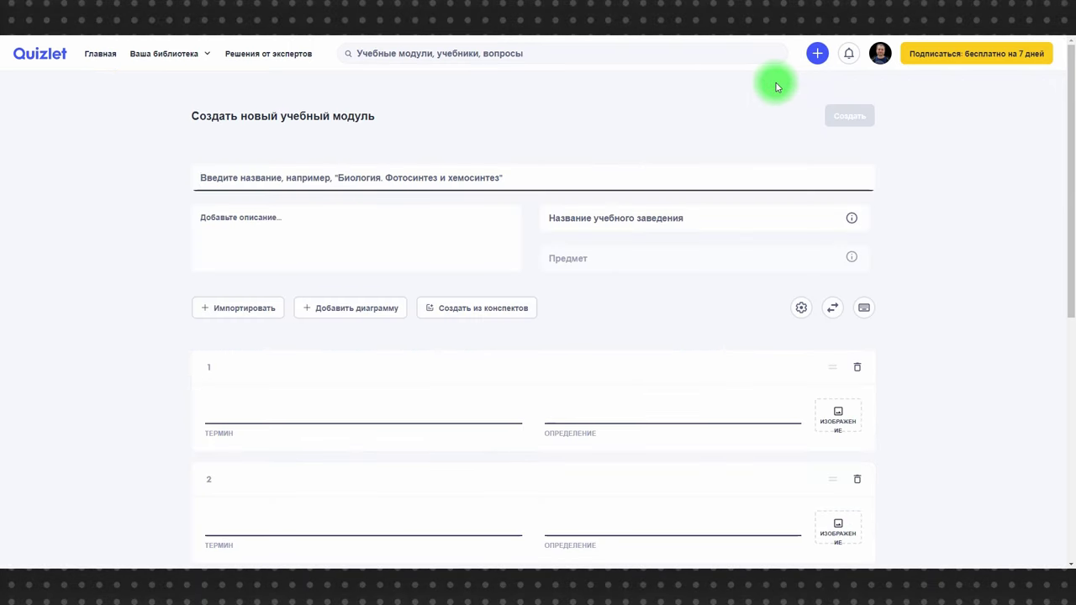
pyautogui.click(208, 178)
pyautogui.write('В-2 -1')
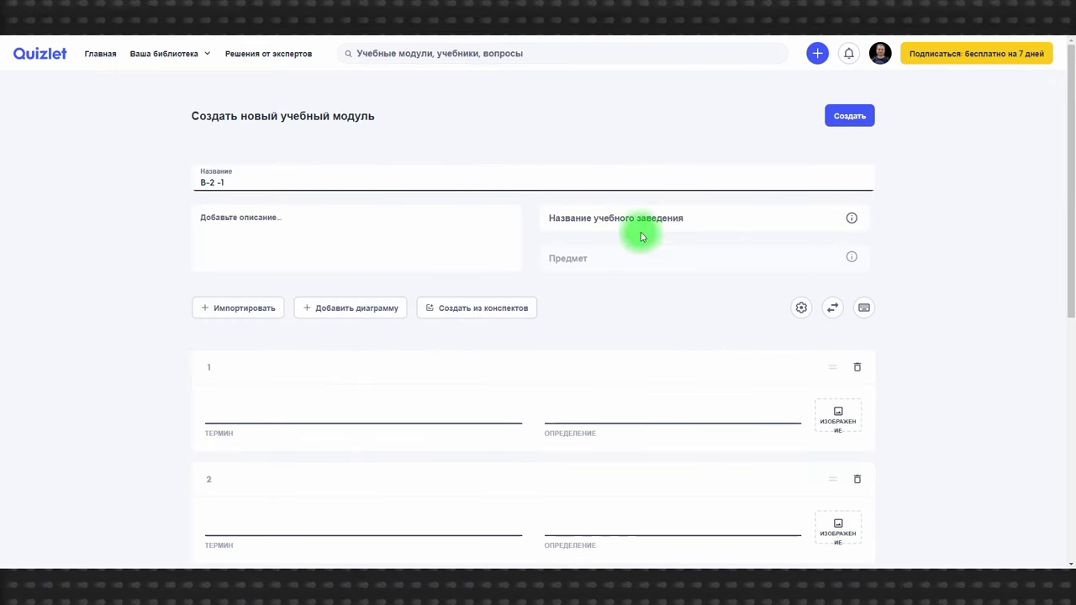
# Fill the first card with the term "girl" and the definition "Девушка".
pyautogui.click(241, 418)
pyautogui.write('пшкл')
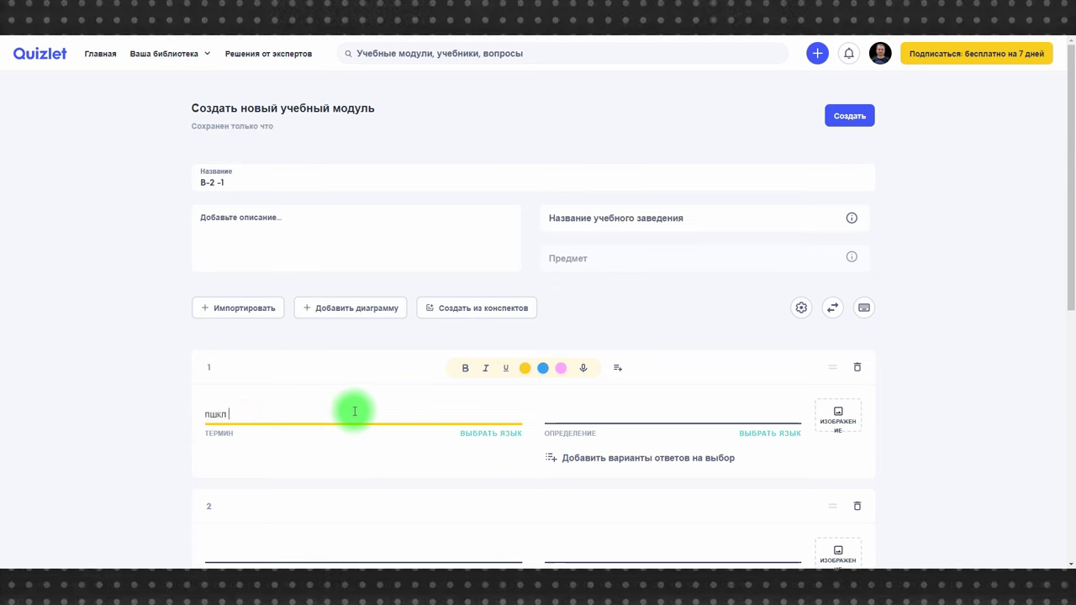
pyautogui.click(596, 418)
pyautogui.write('д')
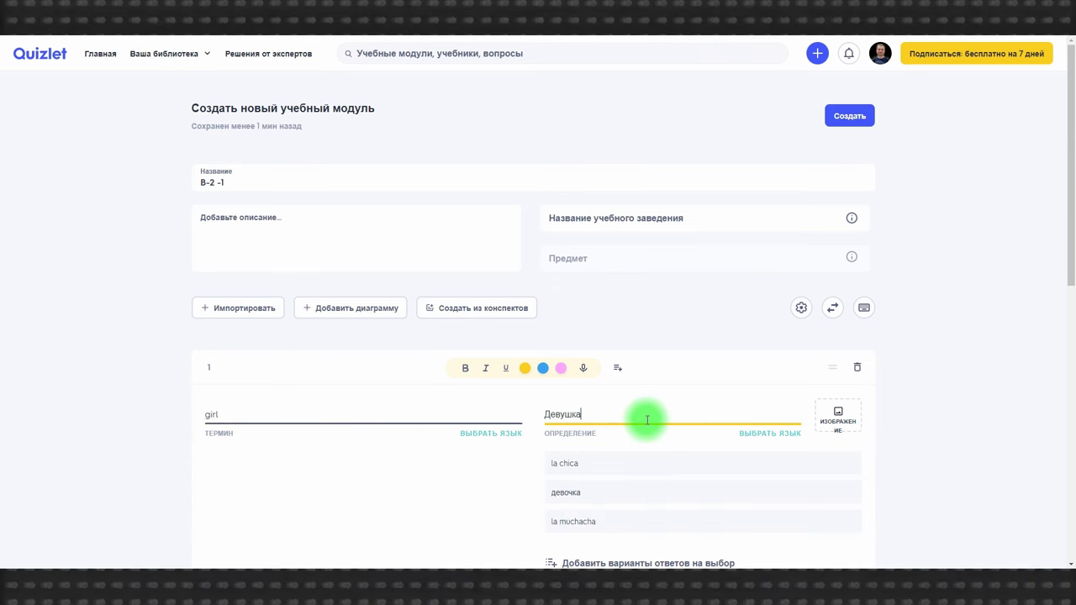
# Set the term language to Английский and try to create the module.
pyautogui.click(959, 378)
pyautogui.click(488, 434)
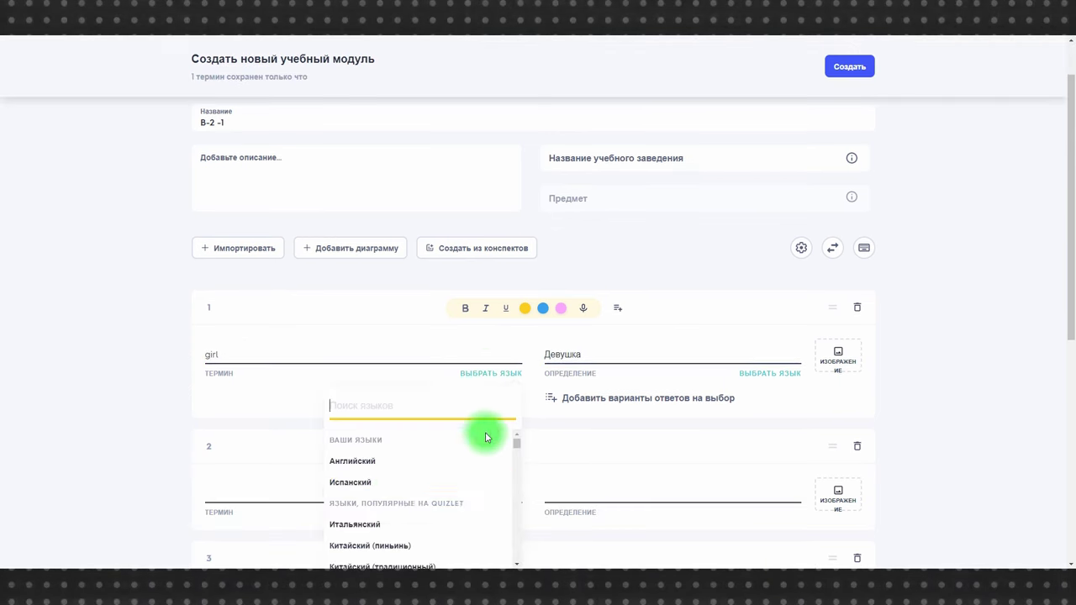
pyautogui.click(389, 461)
pyautogui.scroll(1, 925, 307)
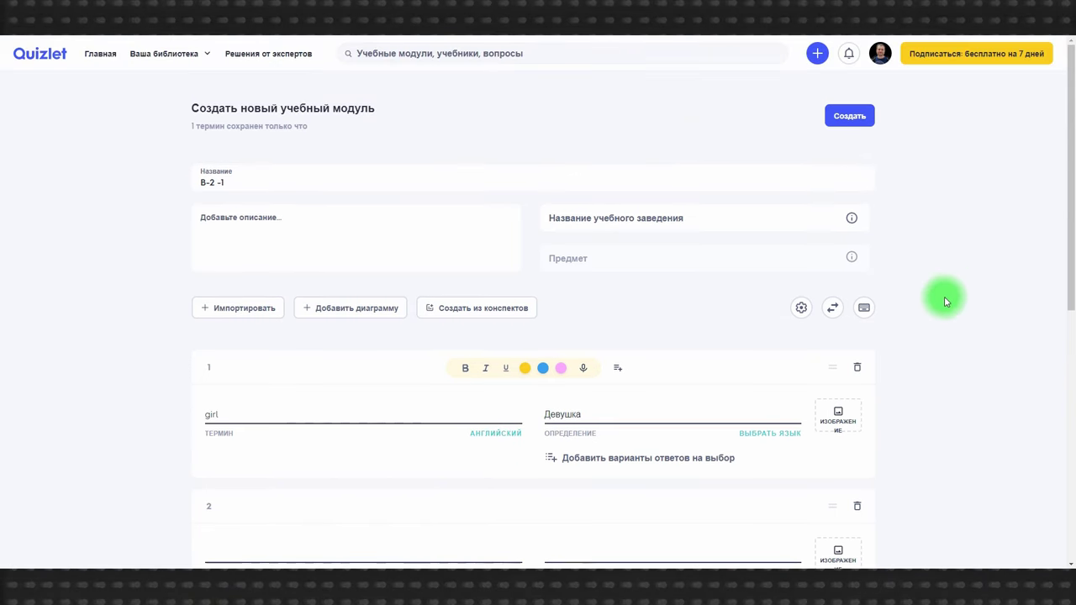
pyautogui.click(847, 116)
# Fill the second card with the term "man" and the definition "Мужчина".
pyautogui.scroll(-1, 980, 319)
pyautogui.click(277, 444)
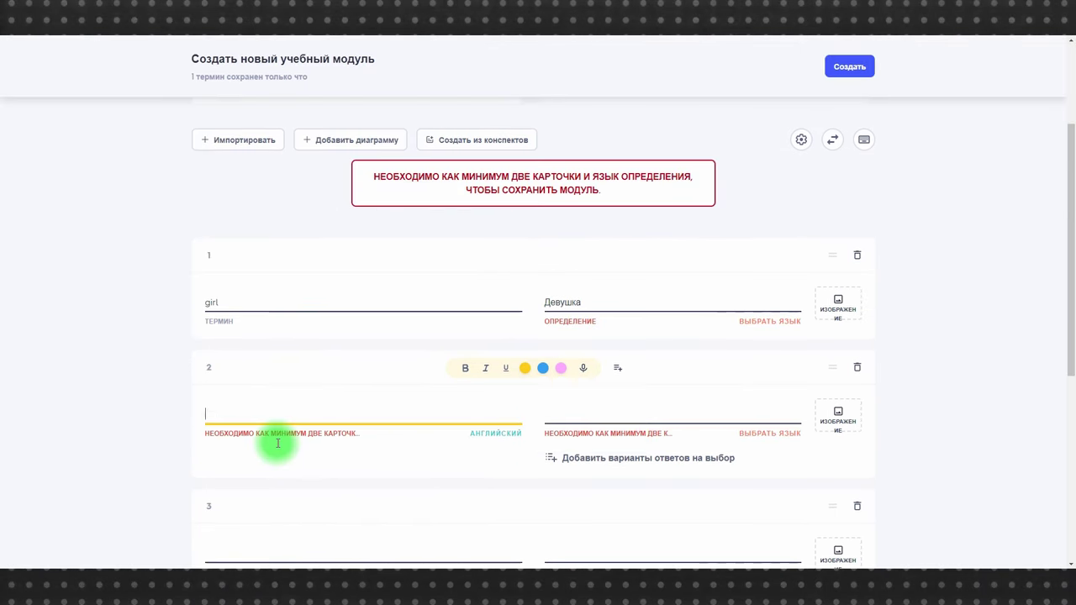
pyautogui.write('man')
pyautogui.press('Tab')
pyautogui.press('Down')
pyautogui.press('Return')
# Set the definition language to Испанский, create the module, and dismiss the publishing dialog.
pyautogui.scroll(3, 931, 315)
pyautogui.scroll(-2, 932, 314)
pyautogui.click(772, 492)
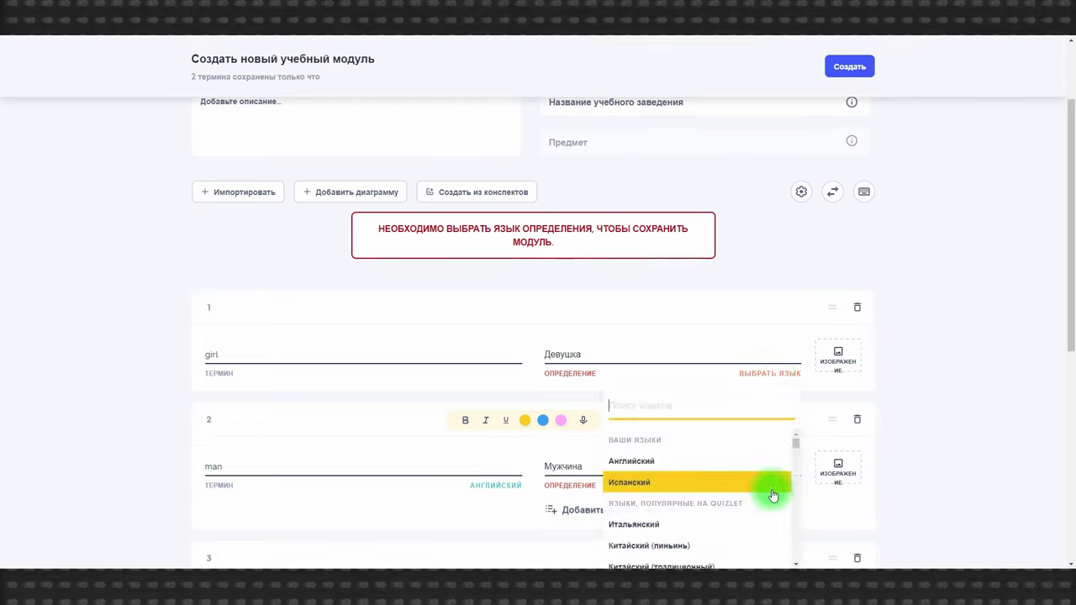
pyautogui.click(772, 483)
pyautogui.click(850, 66)
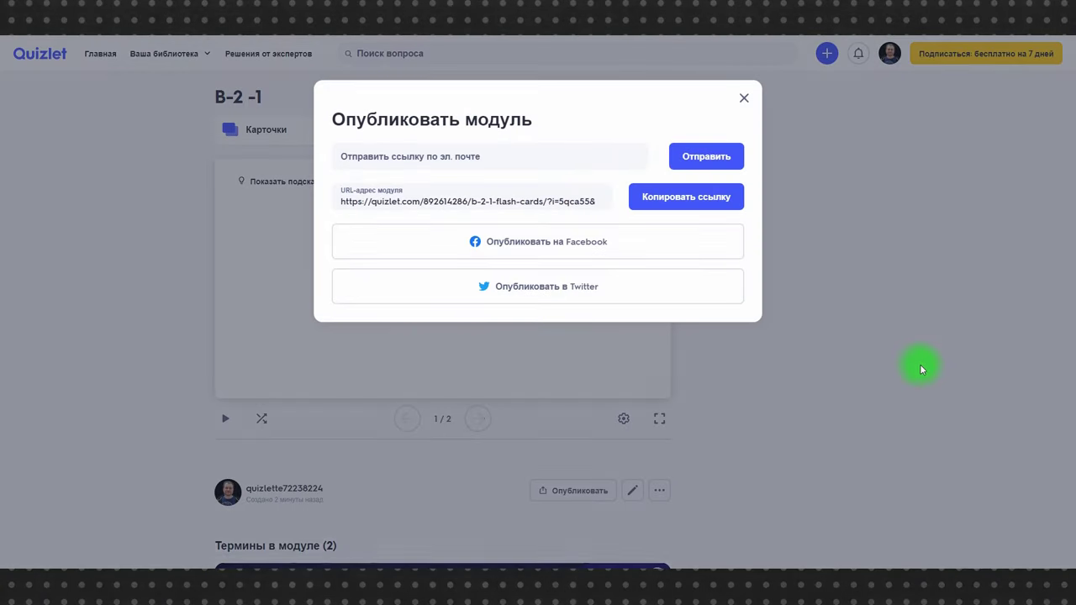
pyautogui.click(744, 98)
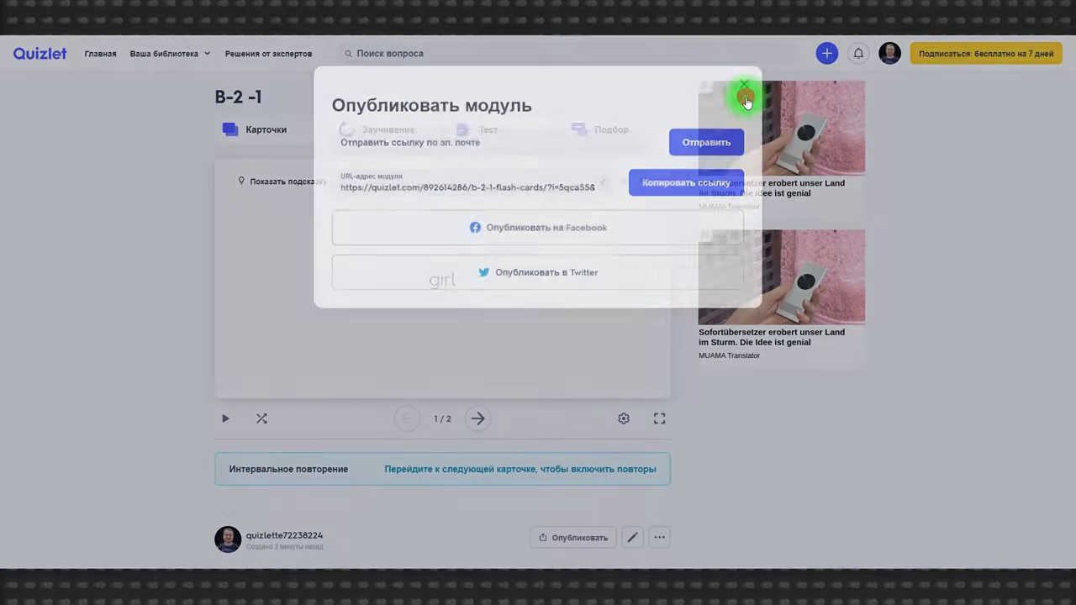
# Edit the "В-2 -1" module so that it is visible to "Только мне", and save the changes.
pyautogui.scroll(-3, 790, 368)
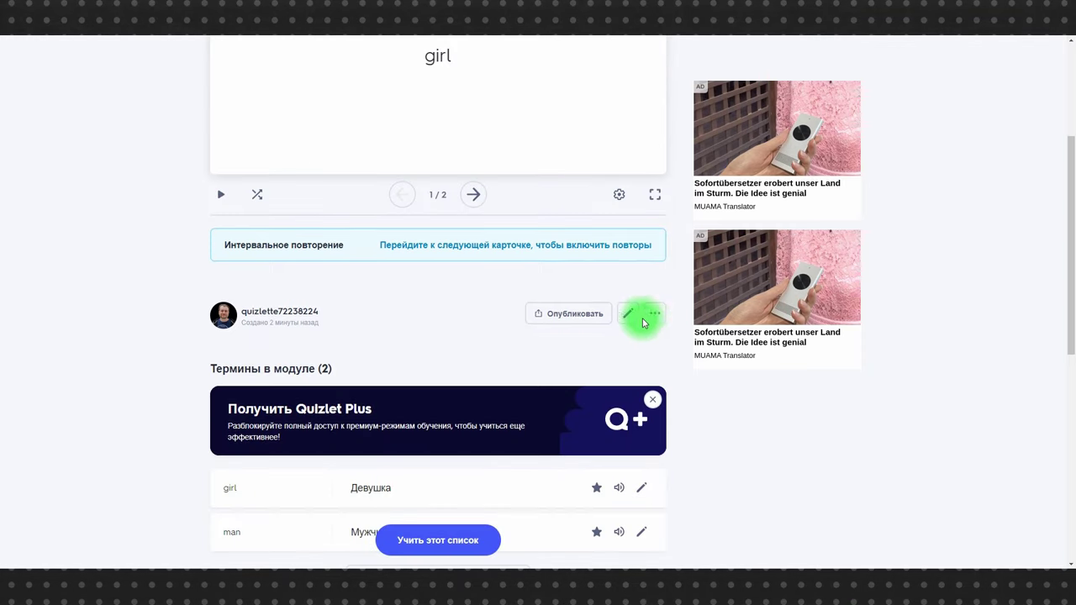
pyautogui.click(626, 317)
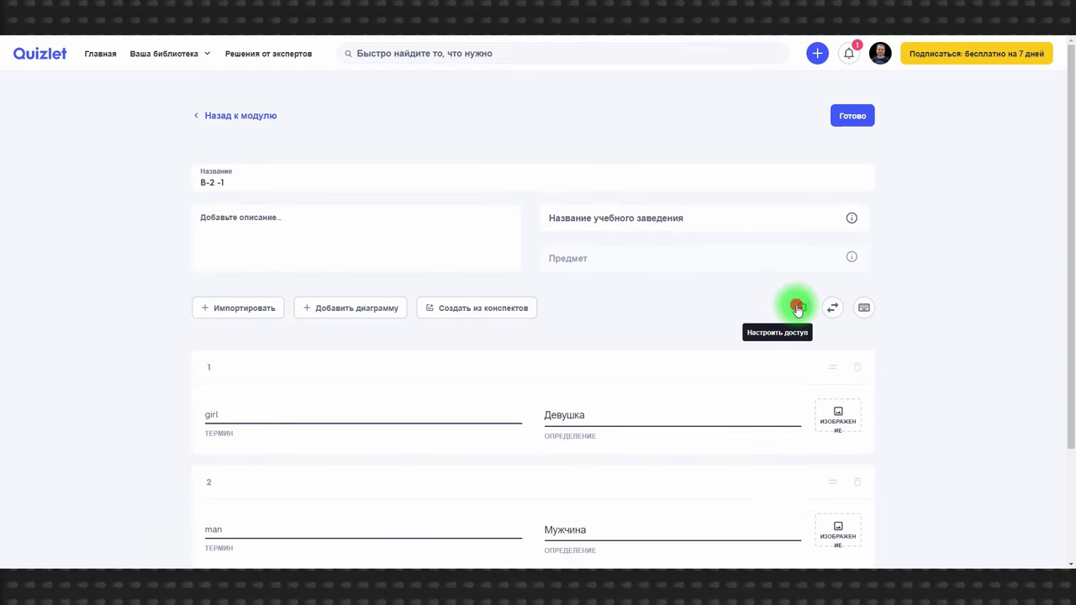
pyautogui.click(797, 308)
pyautogui.click(454, 167)
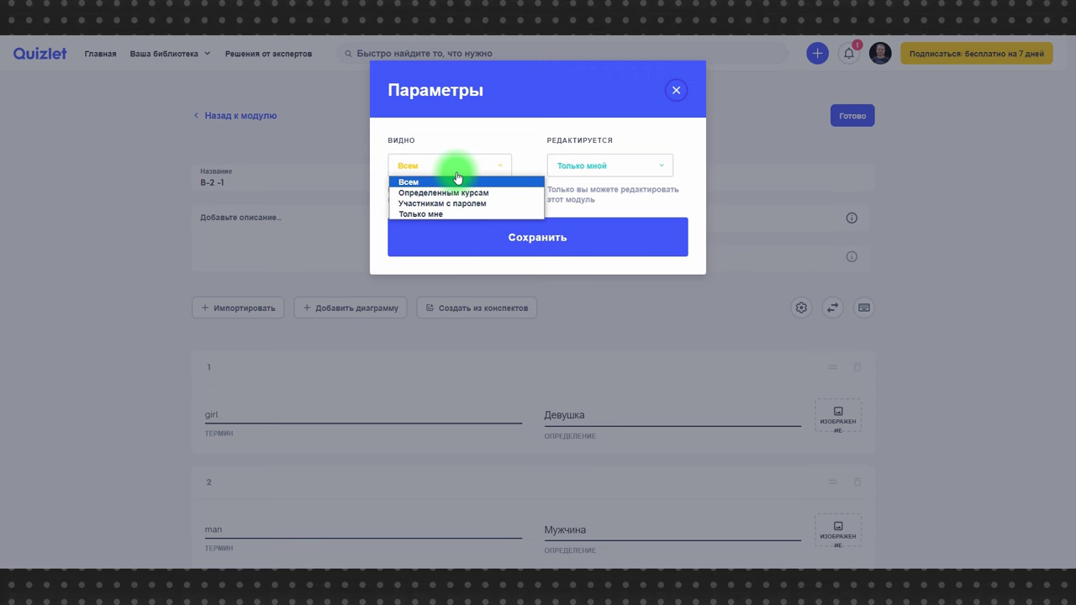
pyautogui.click(439, 214)
pyautogui.click(536, 242)
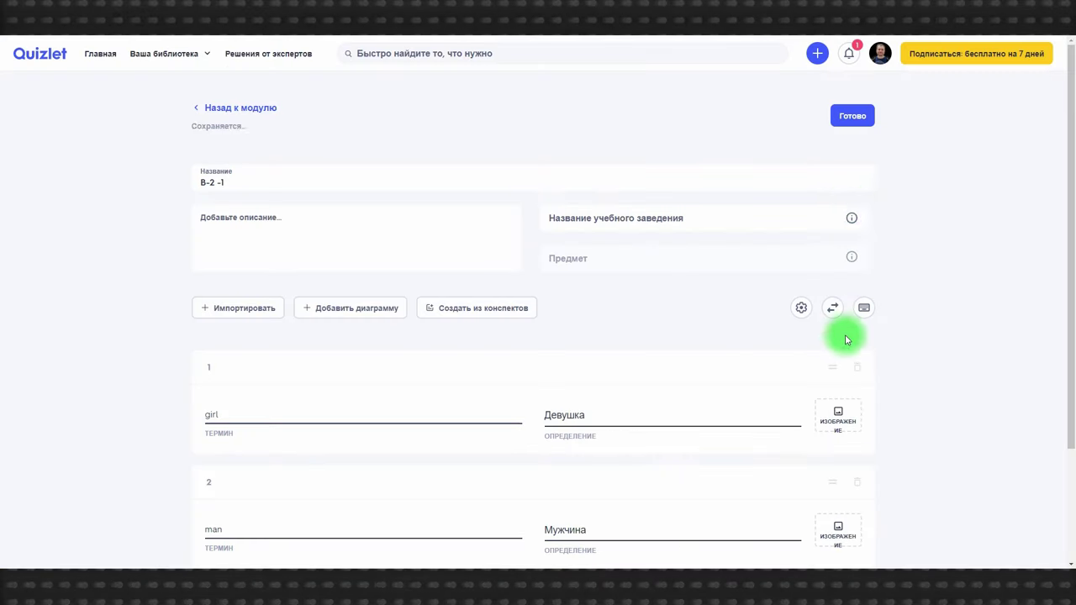
pyautogui.click(841, 115)
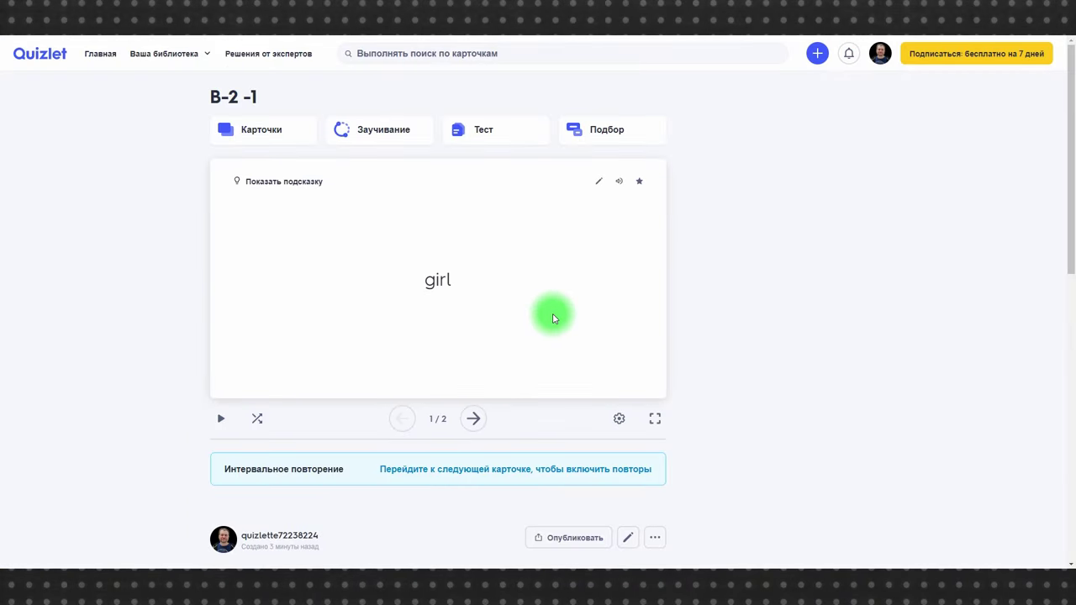
# Go through both flashcards of the module, flipping each one to its definition and back.
pyautogui.click(444, 303)
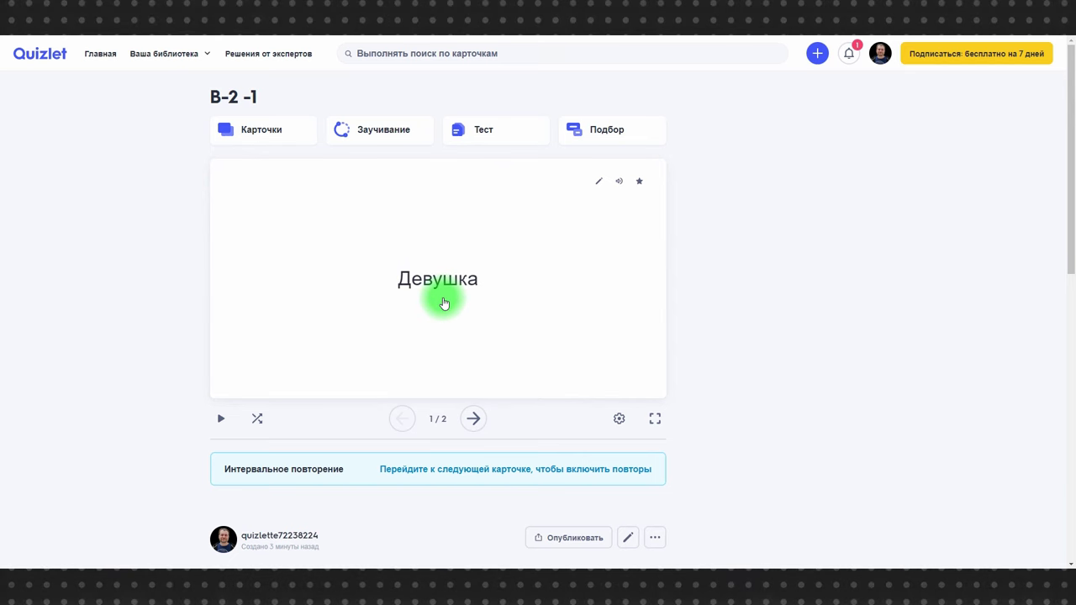
pyautogui.click(444, 303)
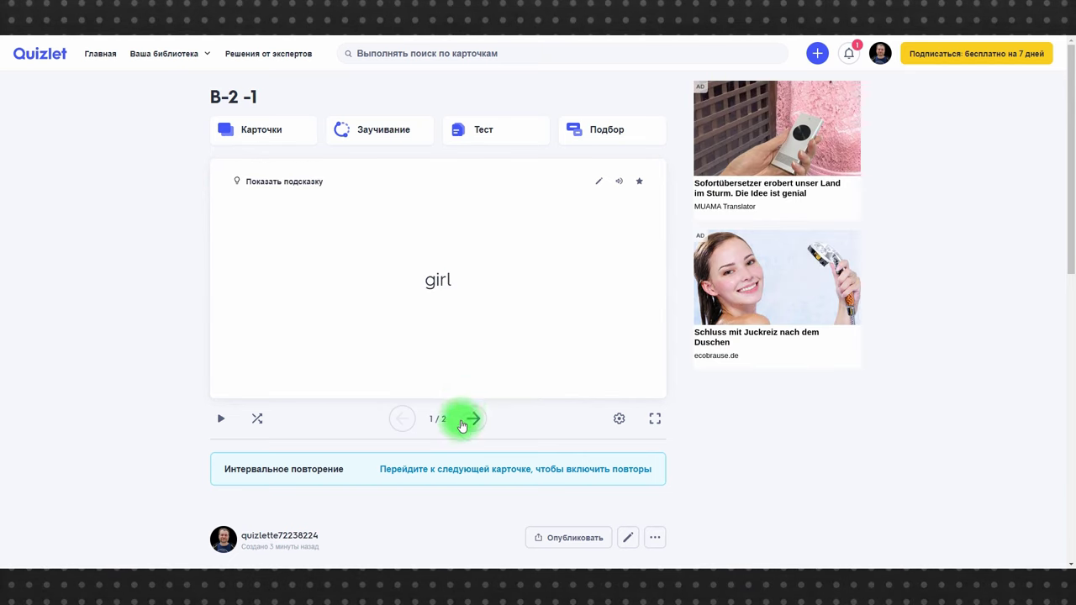
pyautogui.click(462, 424)
pyautogui.click(422, 299)
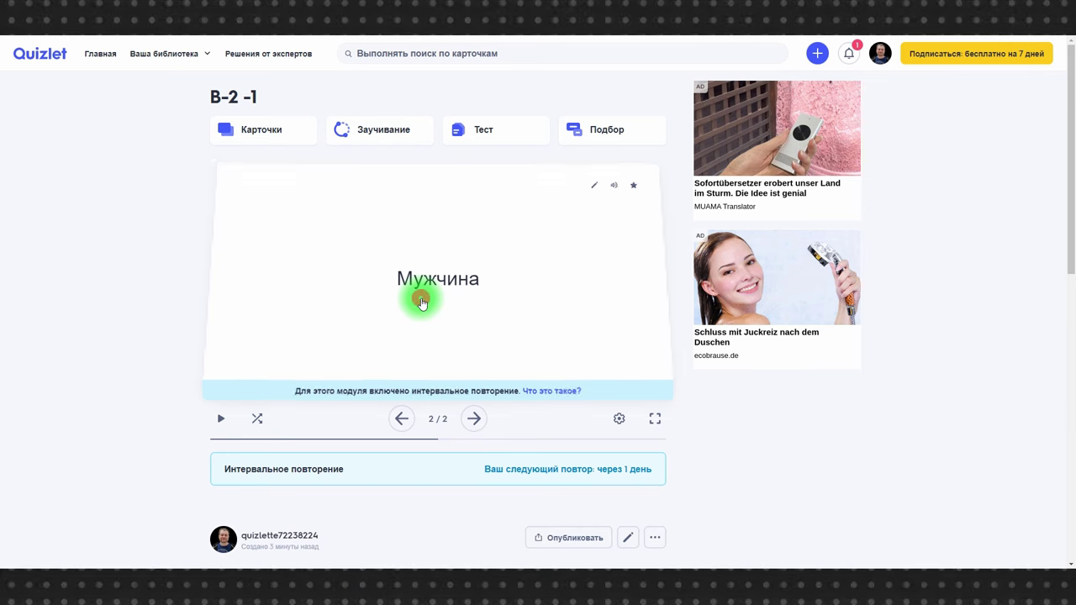
pyautogui.click(422, 303)
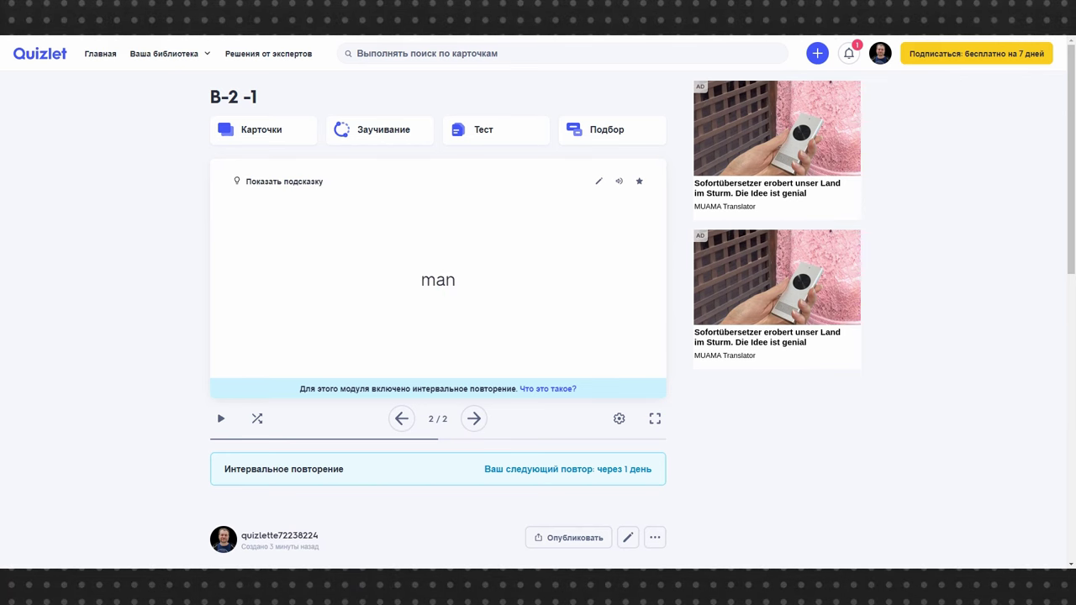
# Switch to ChatGPT and copy the vocabulary table rows from "collision" to "fault" with their translations and usage examples.
pyautogui.hotkey('ctrl', 'Tab')
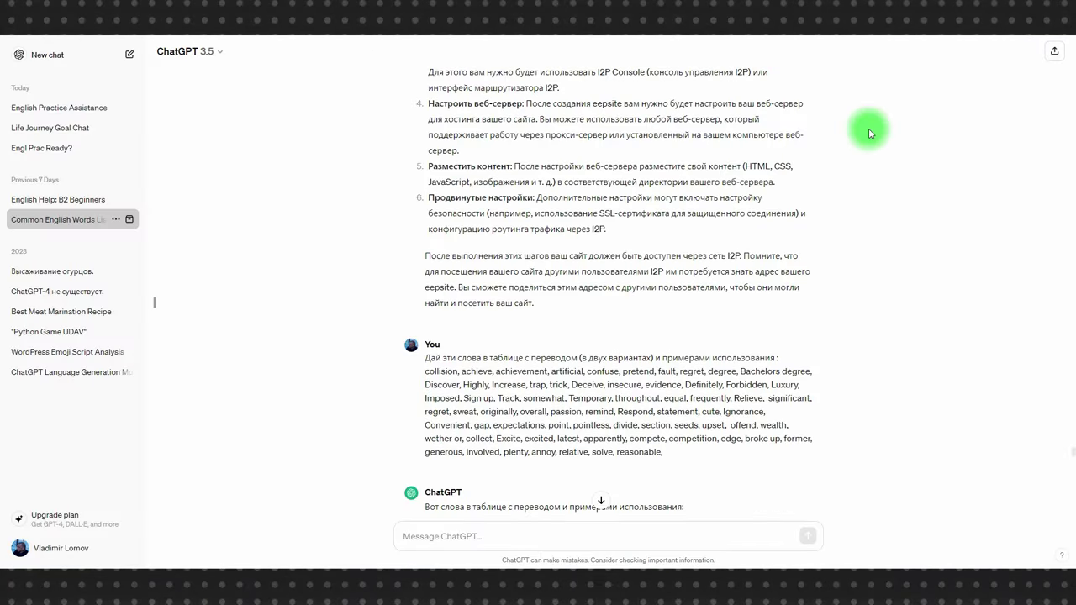
pyautogui.scroll(-3, 940, 165)
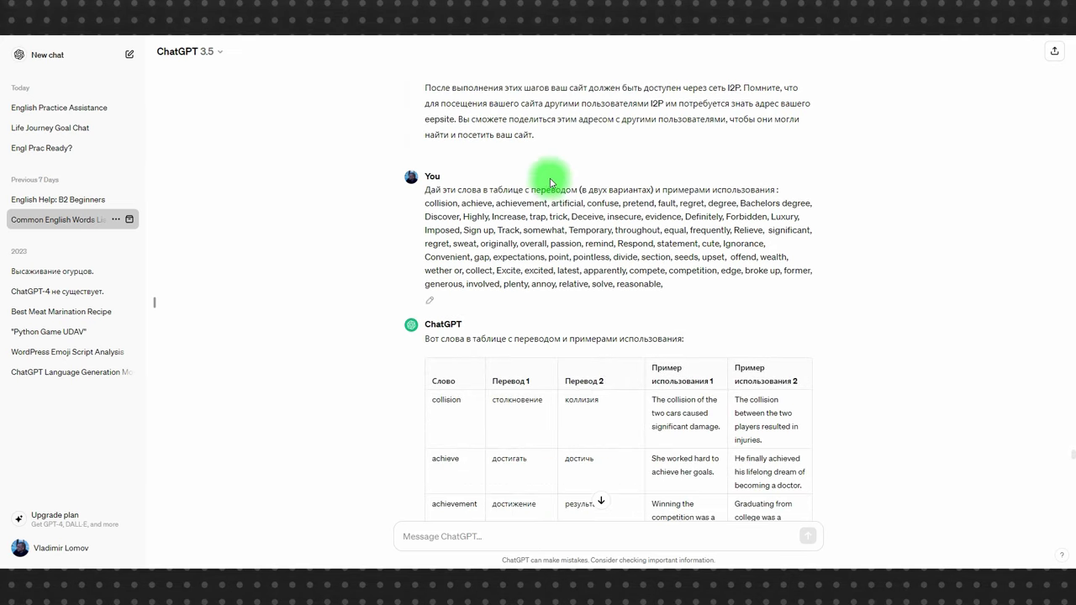
pyautogui.moveTo(424, 190); pyautogui.dragTo(893, 226)
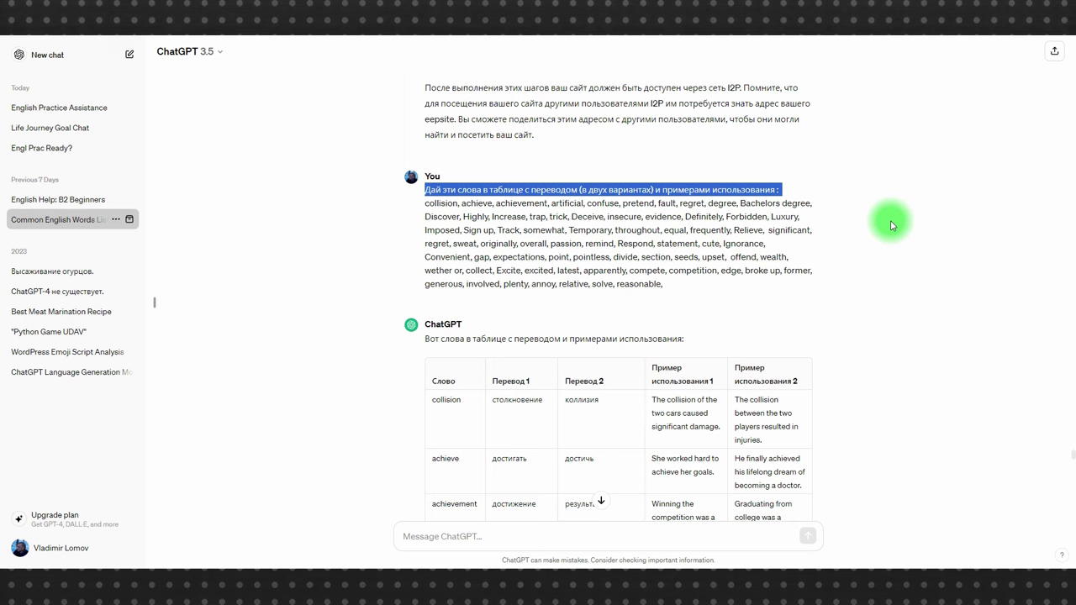
pyautogui.click(891, 224)
pyautogui.scroll(-5, 896, 221)
pyautogui.moveTo(438, 119); pyautogui.dragTo(812, 480)
pyautogui.hotkey('ctrl', 'c')
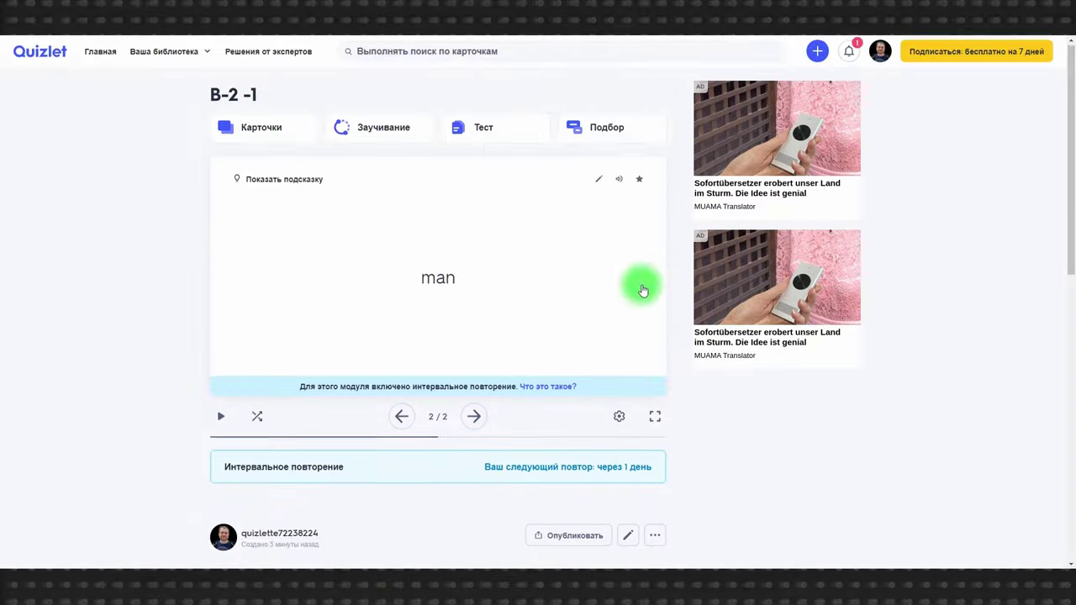
# Return to Quizlet and start a new study module titled "b2 - 2".
pyautogui.scroll(-2, 956, 343)
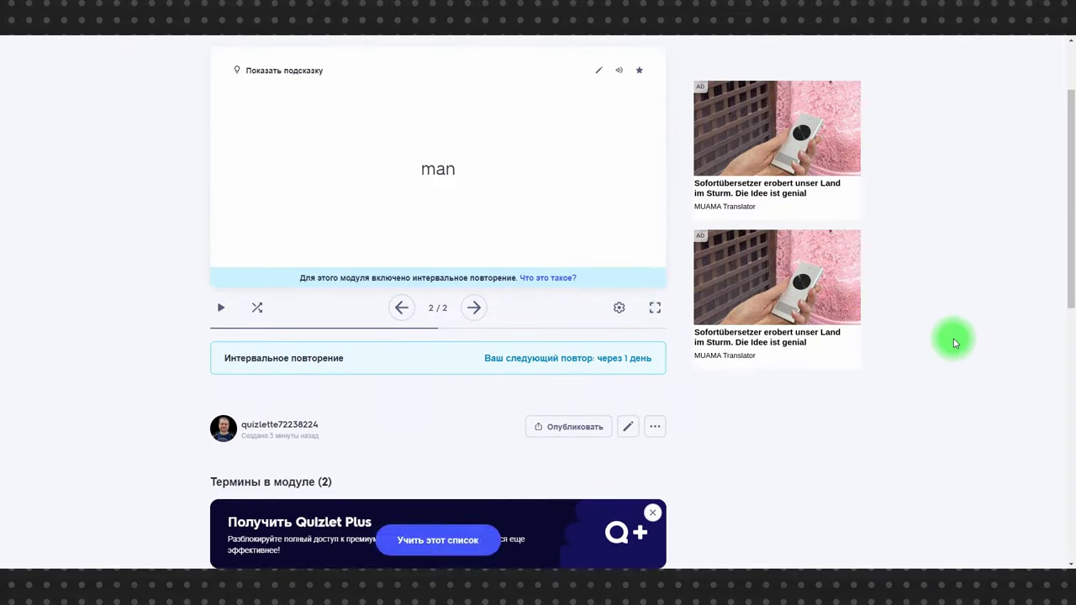
pyautogui.scroll(3, 955, 343)
pyautogui.click(817, 53)
pyautogui.click(740, 82)
pyautogui.write('b2 - 2')
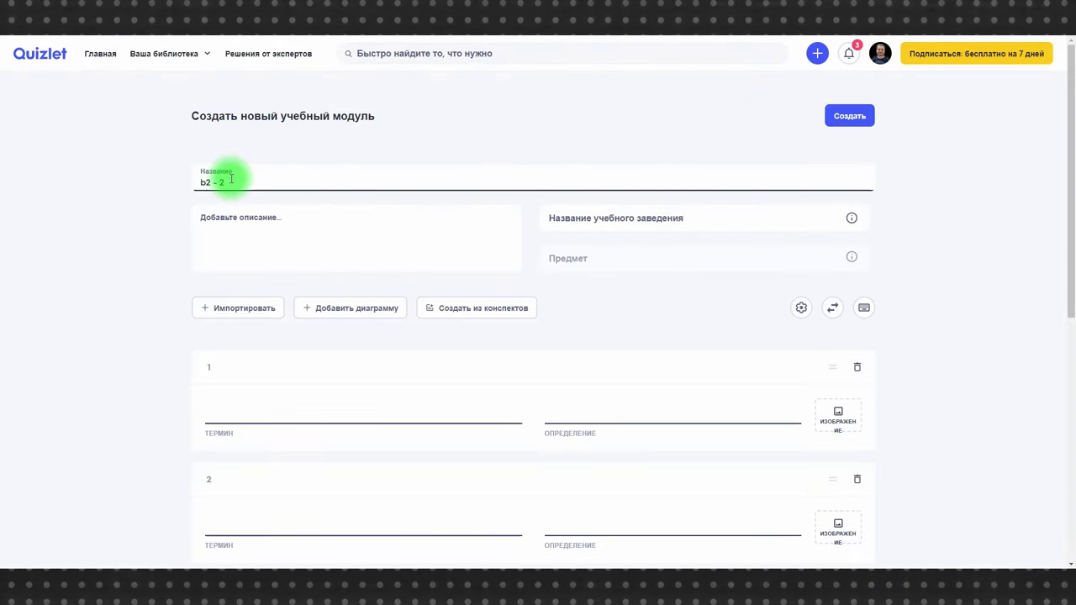
# Import the copied vocabulary rows as cards, with Tab between term and definition and a line break between cards.
pyautogui.click(229, 313)
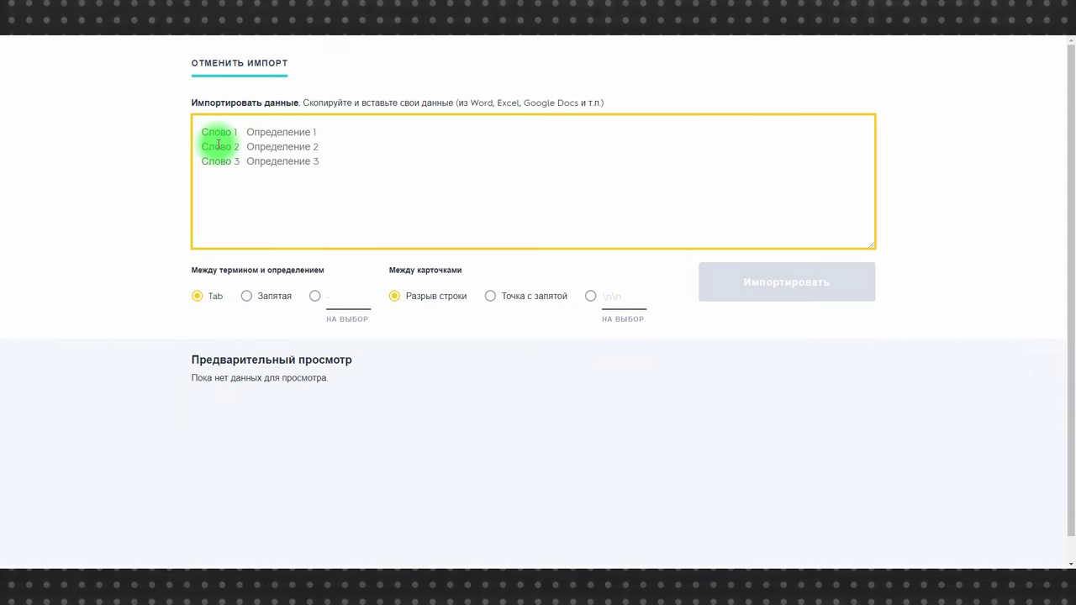
pyautogui.hotkey('ctrl', 'v')
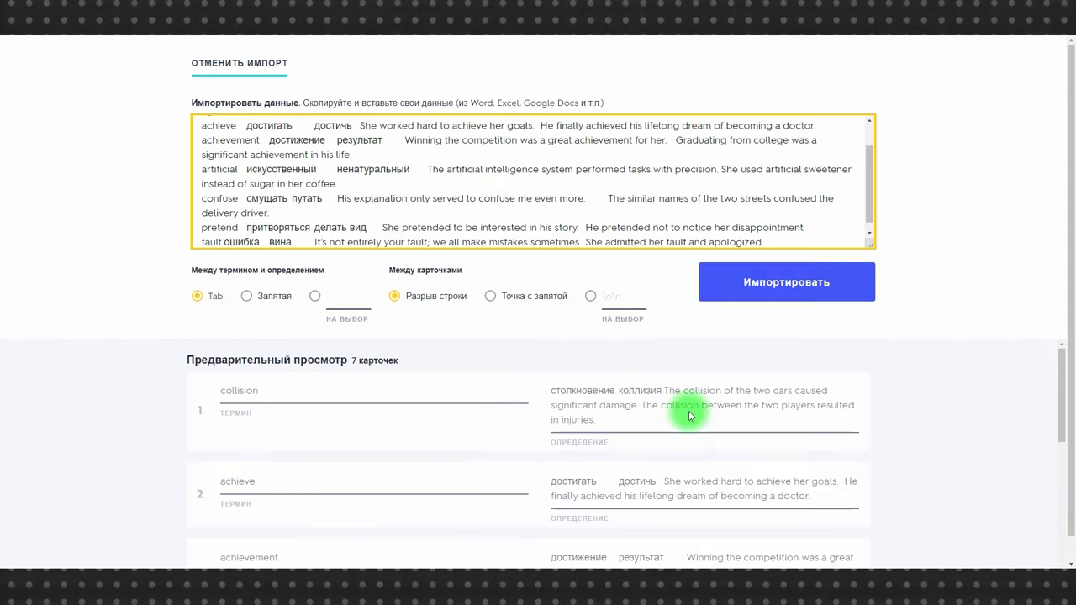
pyautogui.click(769, 287)
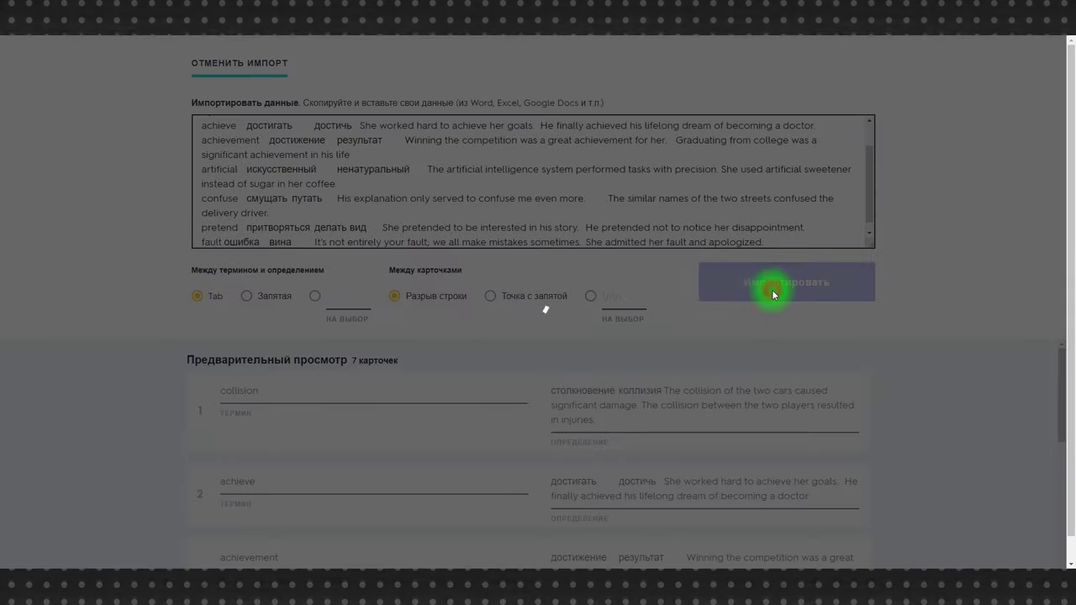
# Set the visibility of the "b2 - 2" module to "Только мне", save the setting, and review the imported cards.
pyautogui.scroll(7, 716, 377)
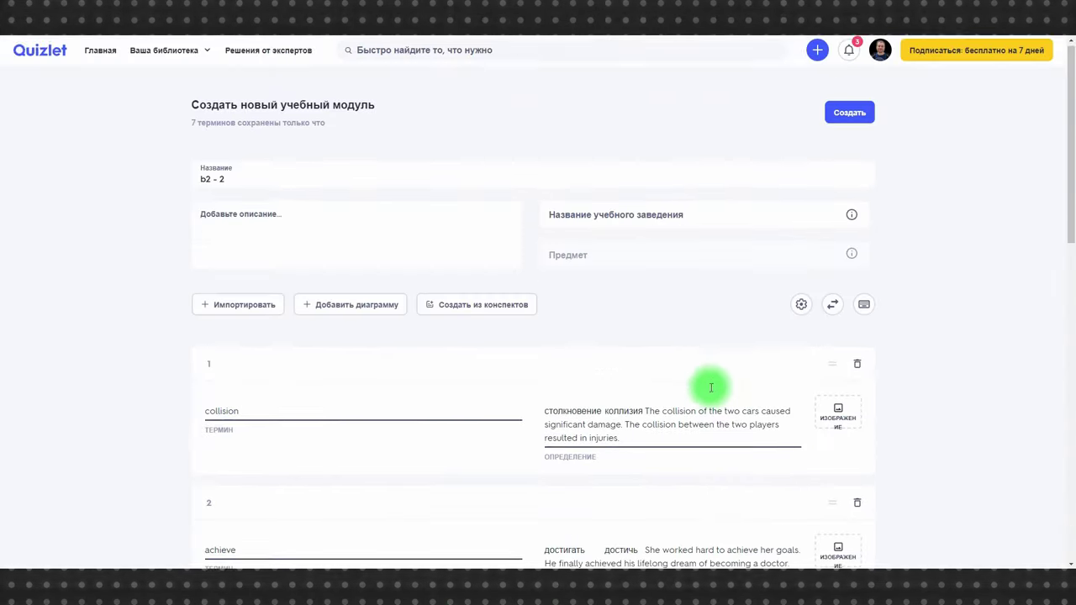
pyautogui.click(802, 310)
pyautogui.click(385, 162)
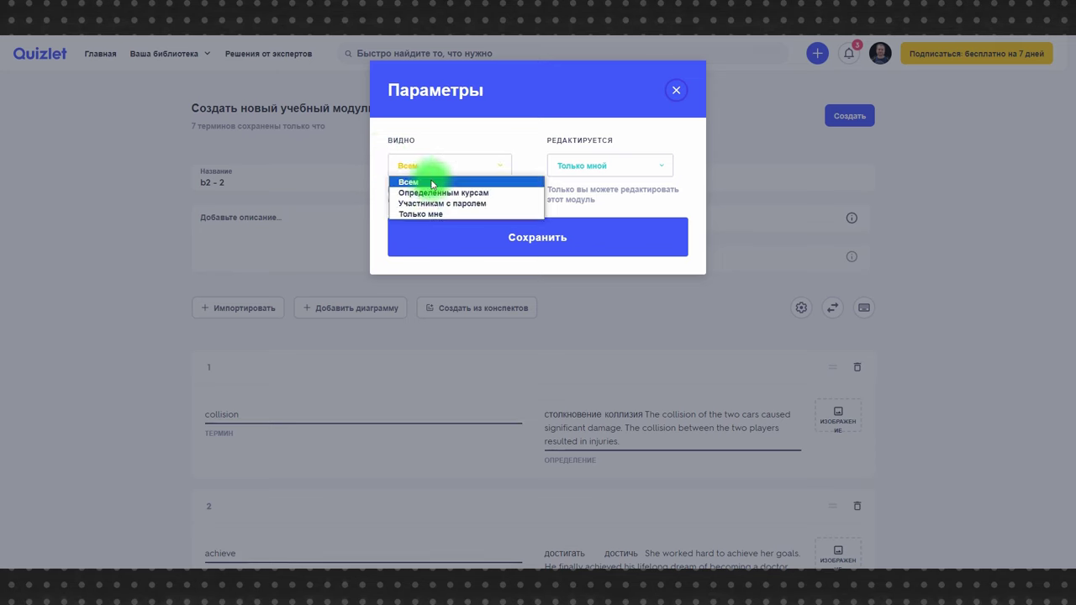
pyautogui.click(400, 213)
pyautogui.click(536, 248)
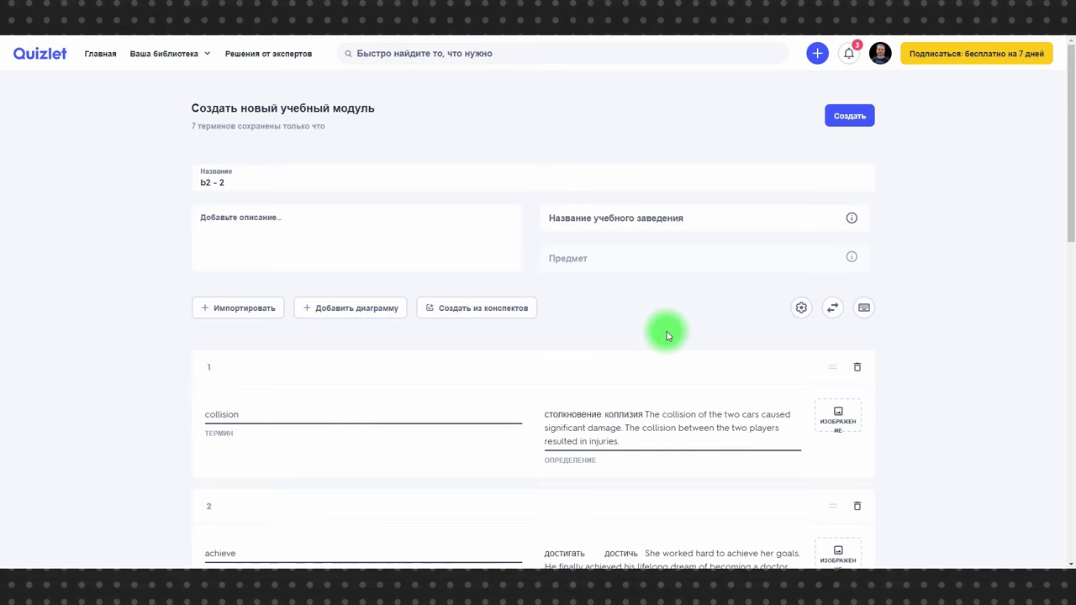
pyautogui.scroll(-3, 968, 302)
pyautogui.scroll(1, 961, 300)
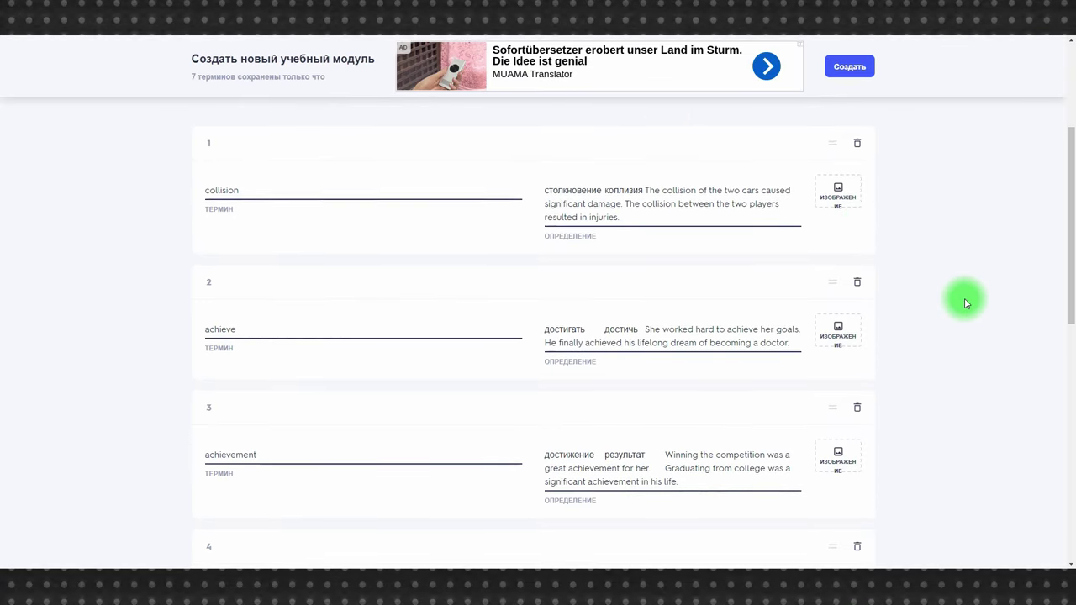
# Add the suggested image of two cars crashing to the "collision" card.
pyautogui.click(833, 192)
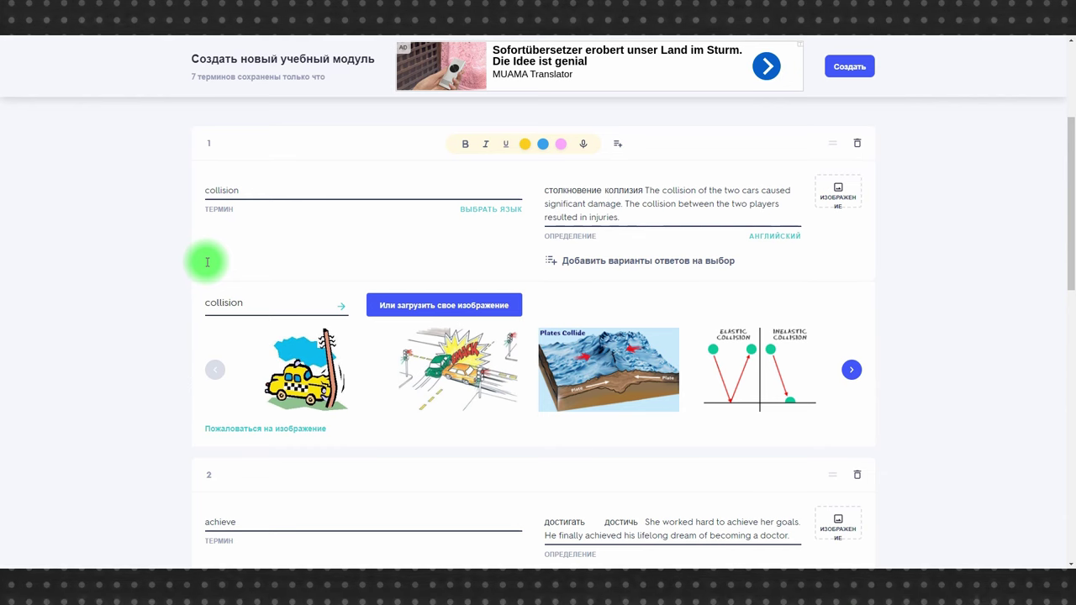
pyautogui.click(461, 369)
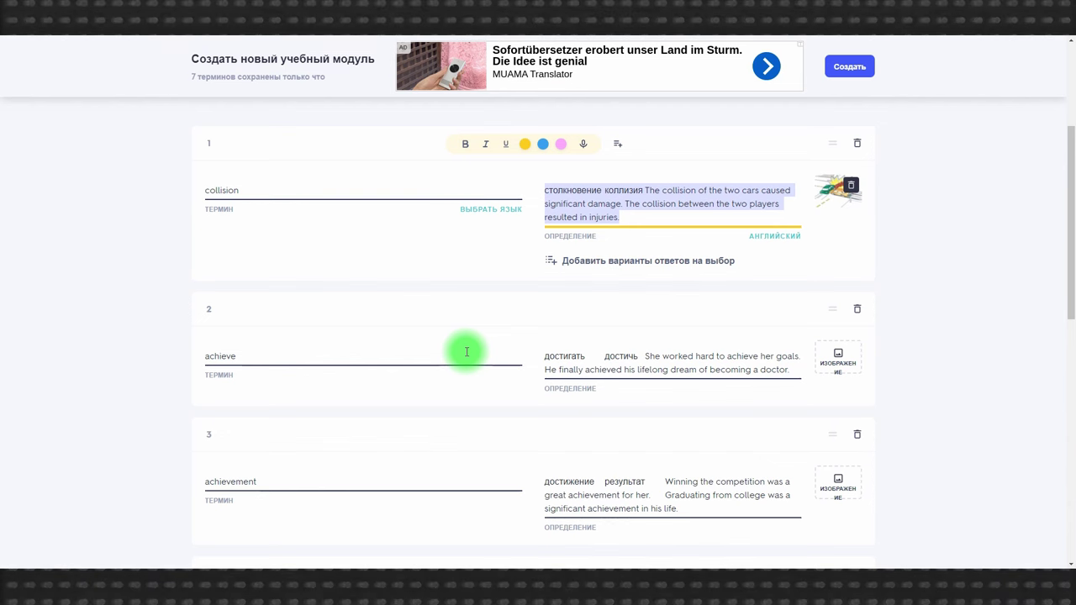
# Choose the language of the terms and create the "b2 - 2" module.
pyautogui.click(859, 66)
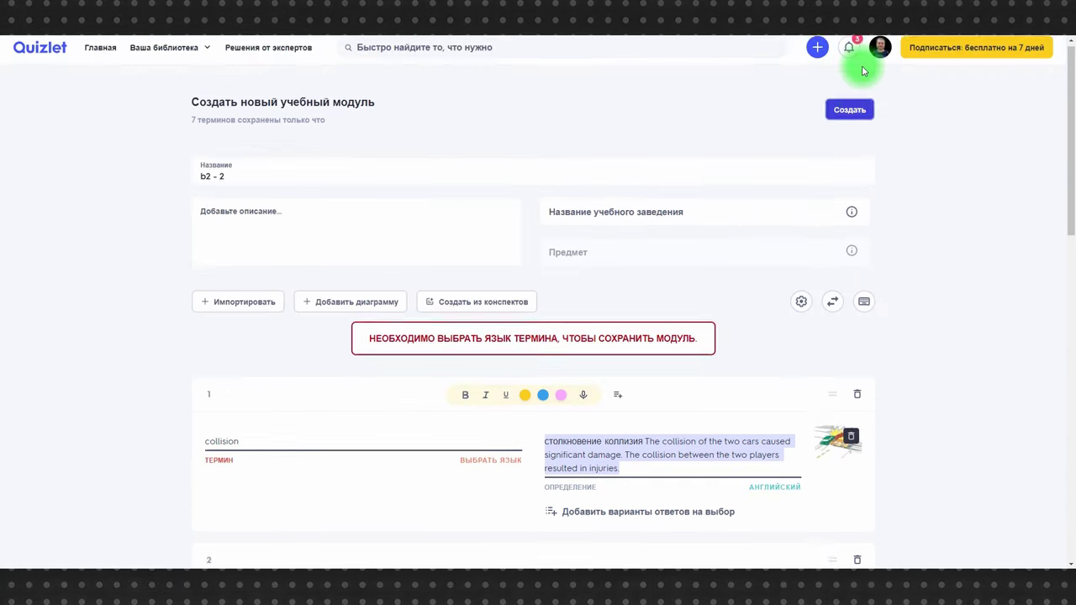
pyautogui.click(481, 469)
pyautogui.click(402, 477)
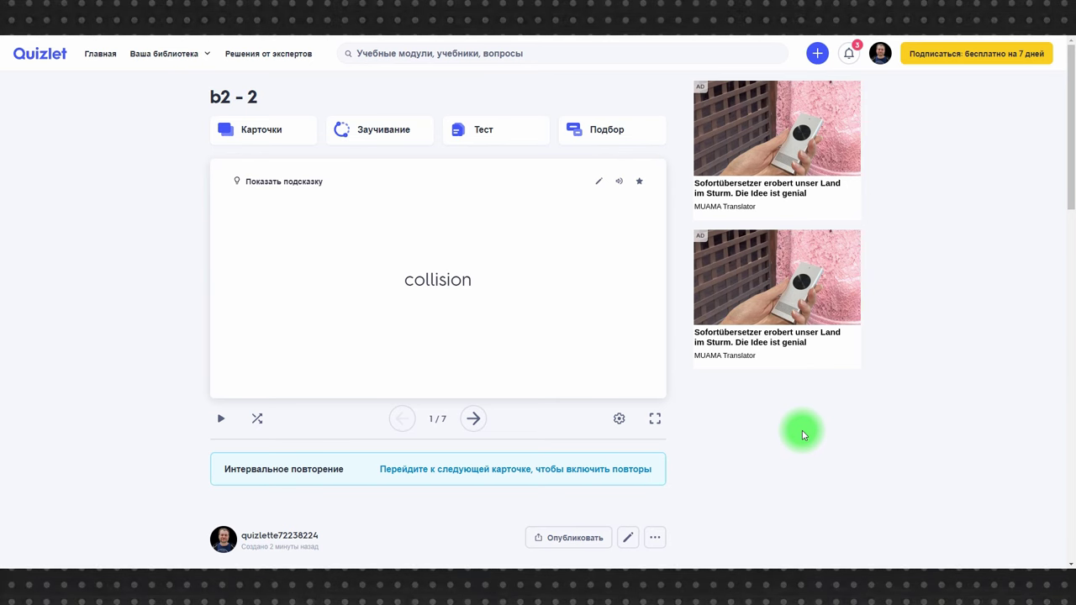
# Open the module's flashcards in full-screen mode and view the keyboard shortcuts in the study options.
pyautogui.click(655, 419)
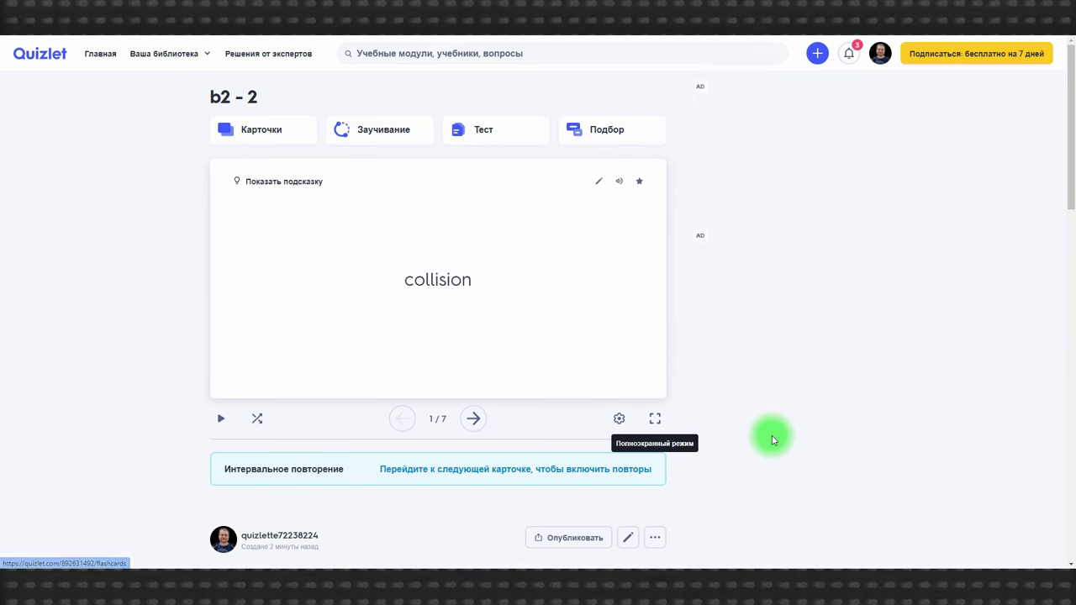
pyautogui.click(1000, 55)
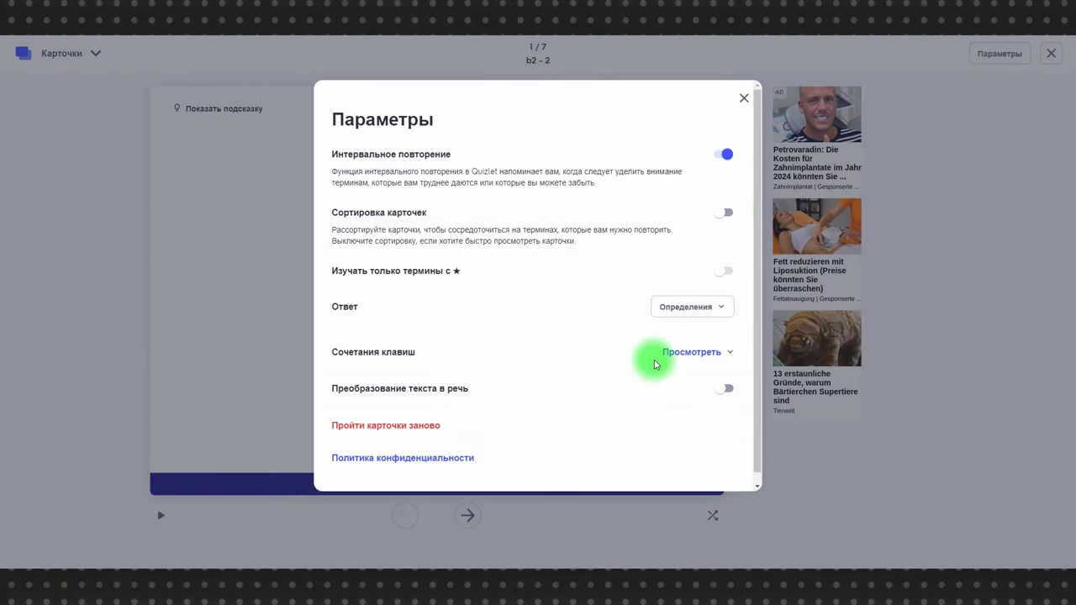
pyautogui.click(678, 353)
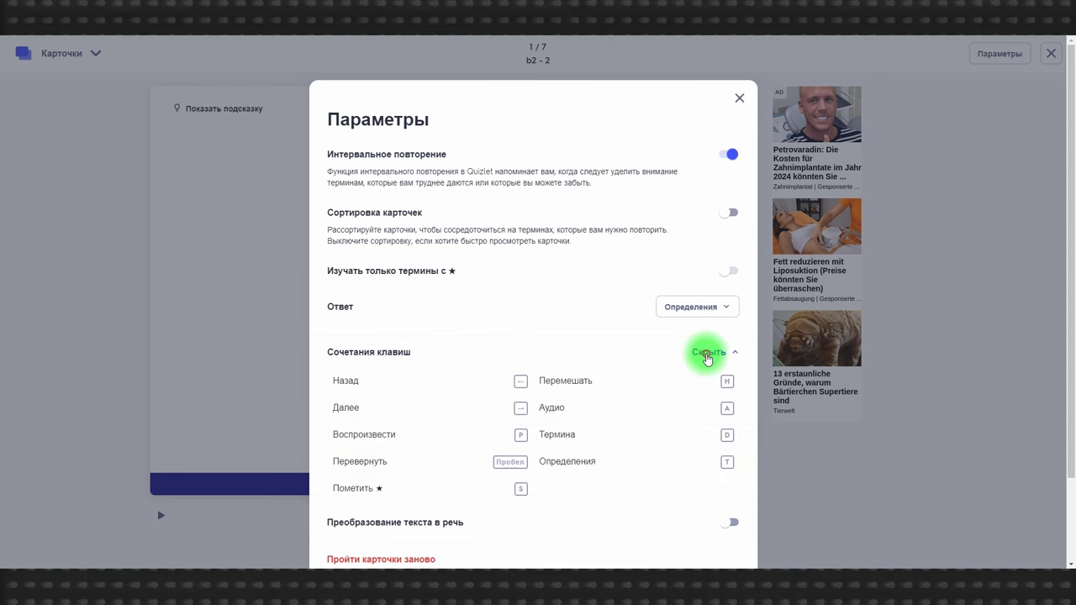
pyautogui.click(708, 354)
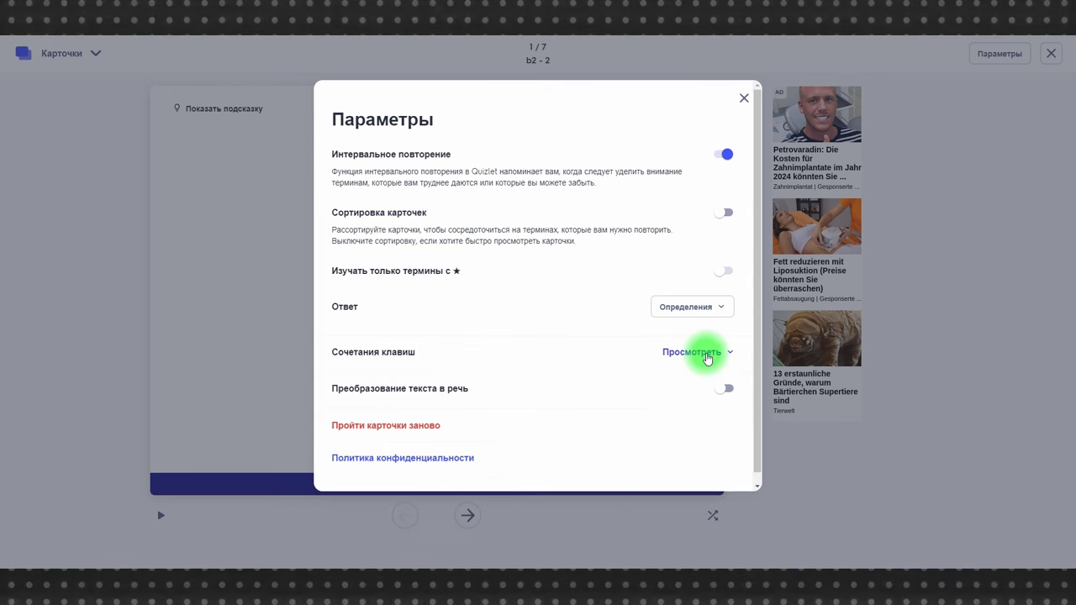
# Set the answer side to "Термина" and try it out by flipping the "achieve" card.
pyautogui.click(699, 308)
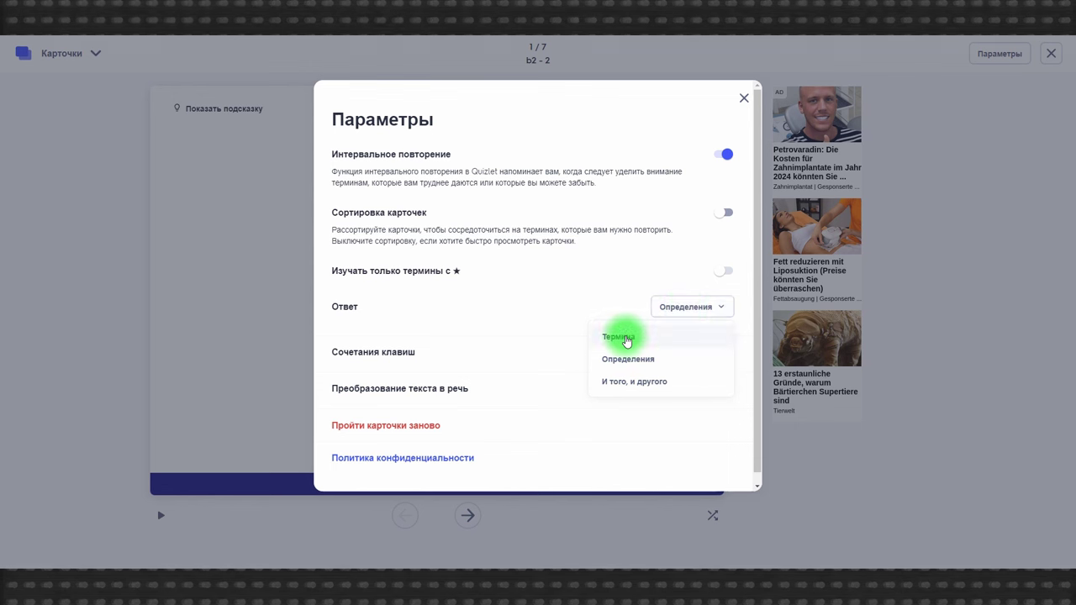
pyautogui.click(626, 337)
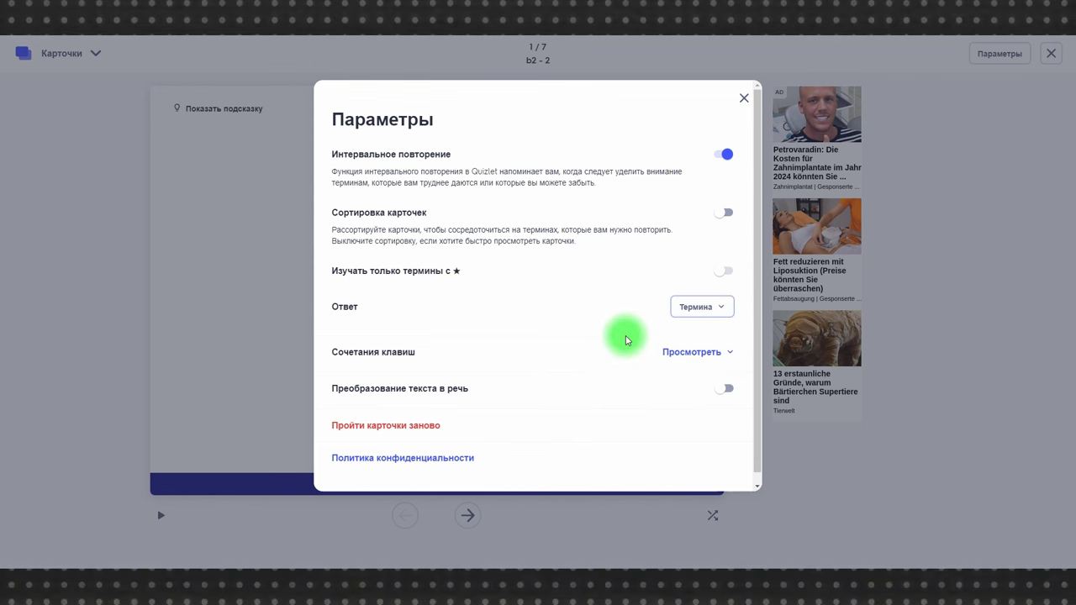
pyautogui.click(744, 99)
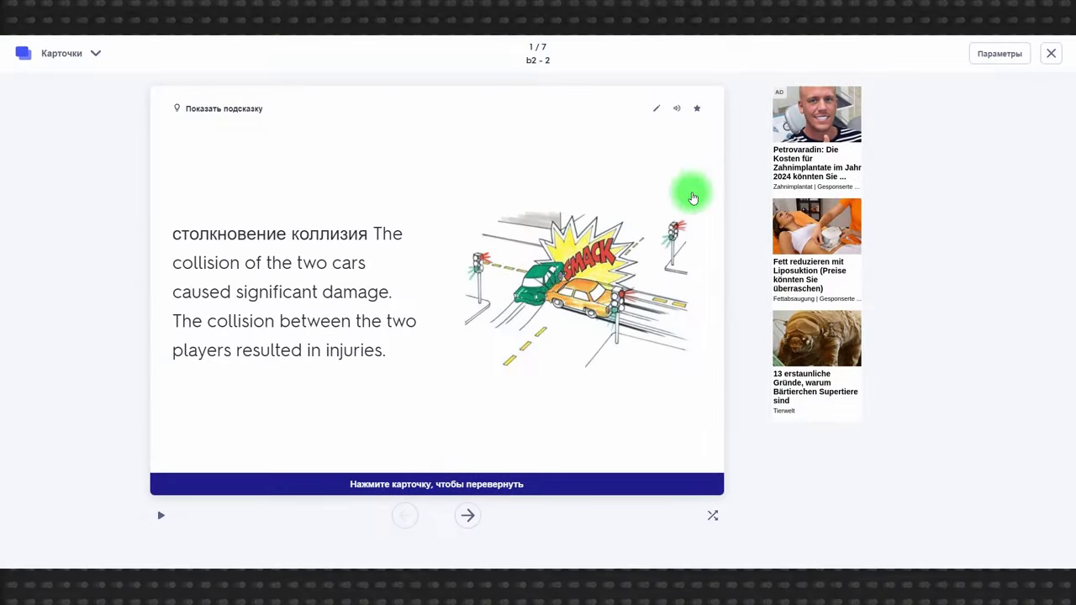
pyautogui.press('Right')
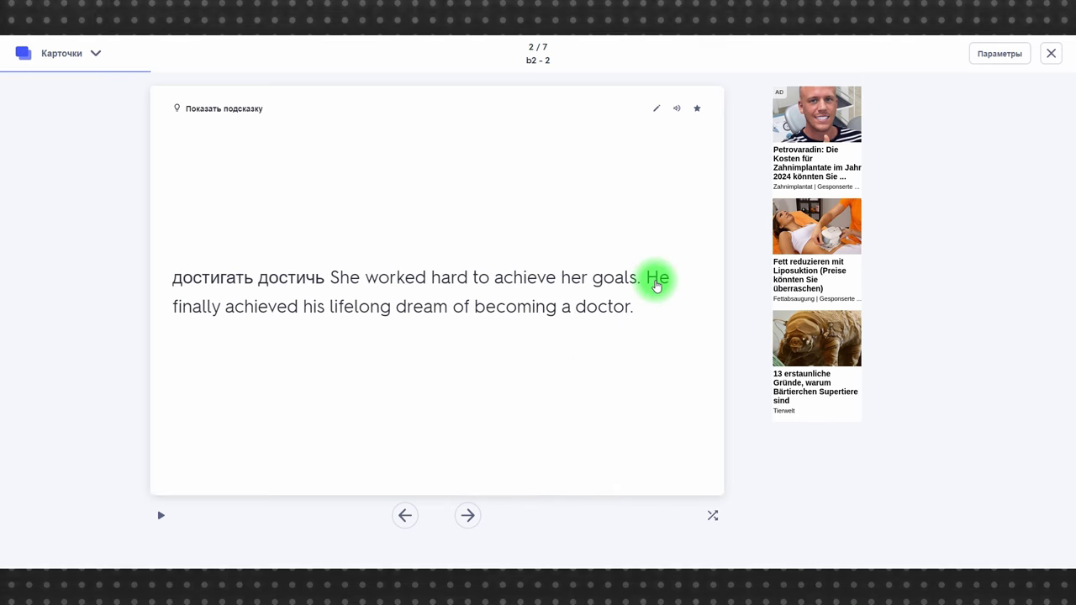
pyautogui.click(370, 370)
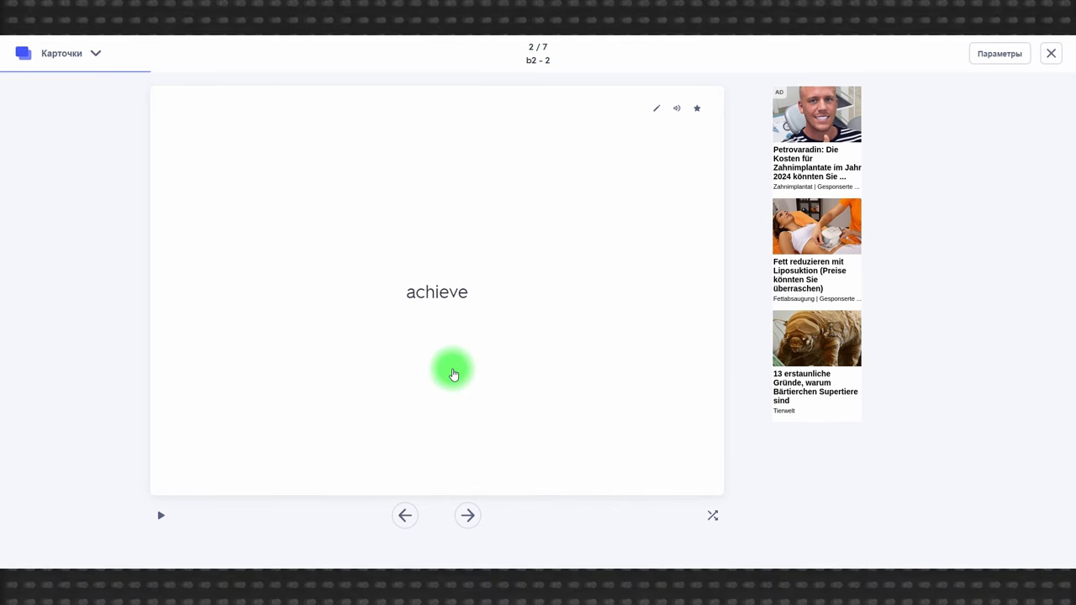
pyautogui.click(450, 371)
# Set the answer side of the flashcards to "Определения" and return to the cards.
pyautogui.click(1000, 54)
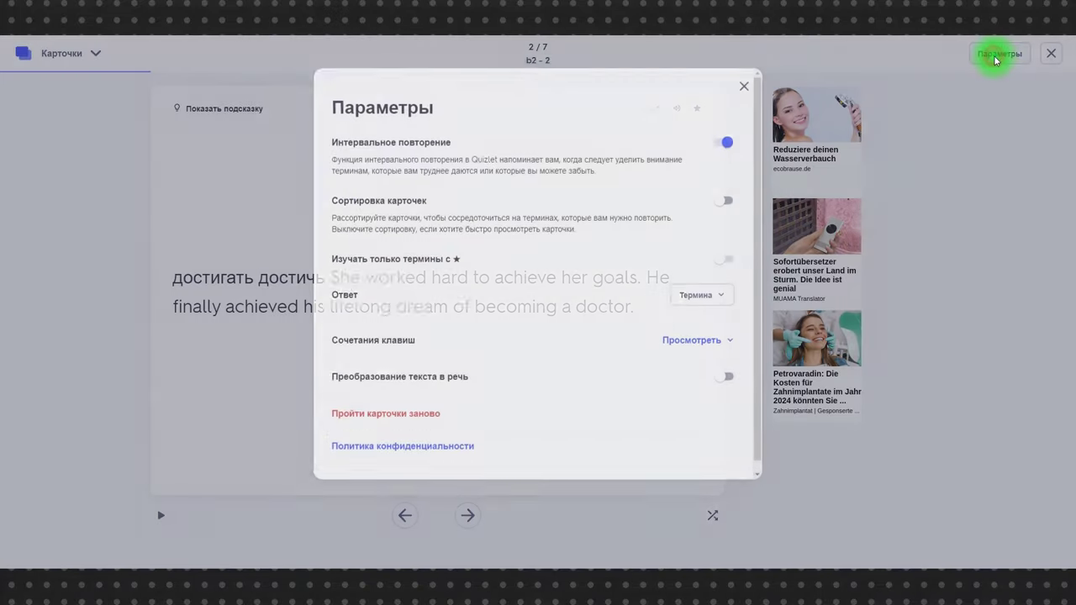
pyautogui.click(706, 308)
pyautogui.click(626, 359)
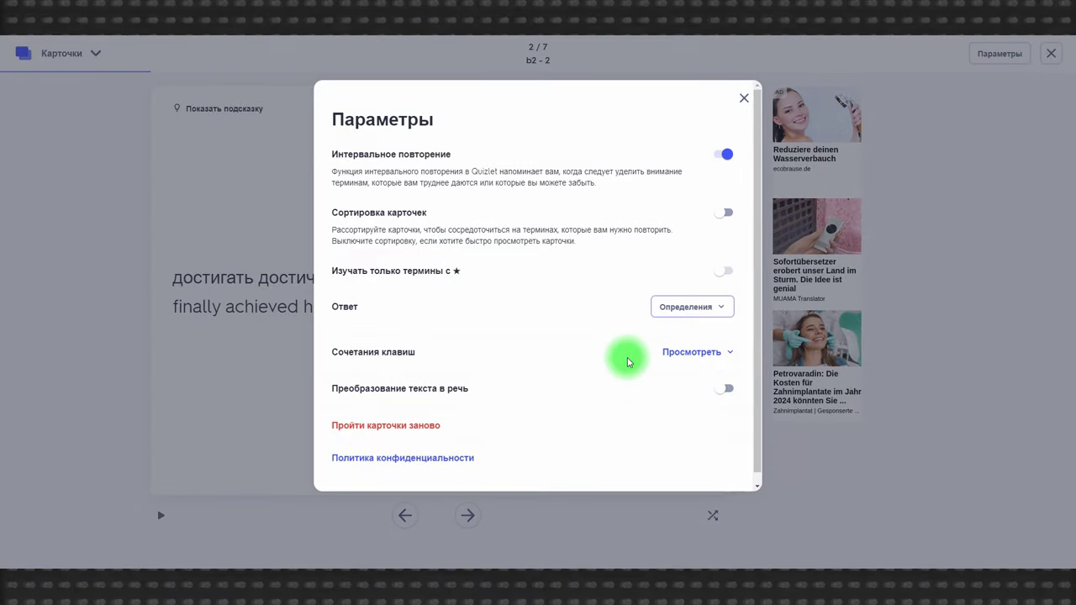
pyautogui.click(975, 434)
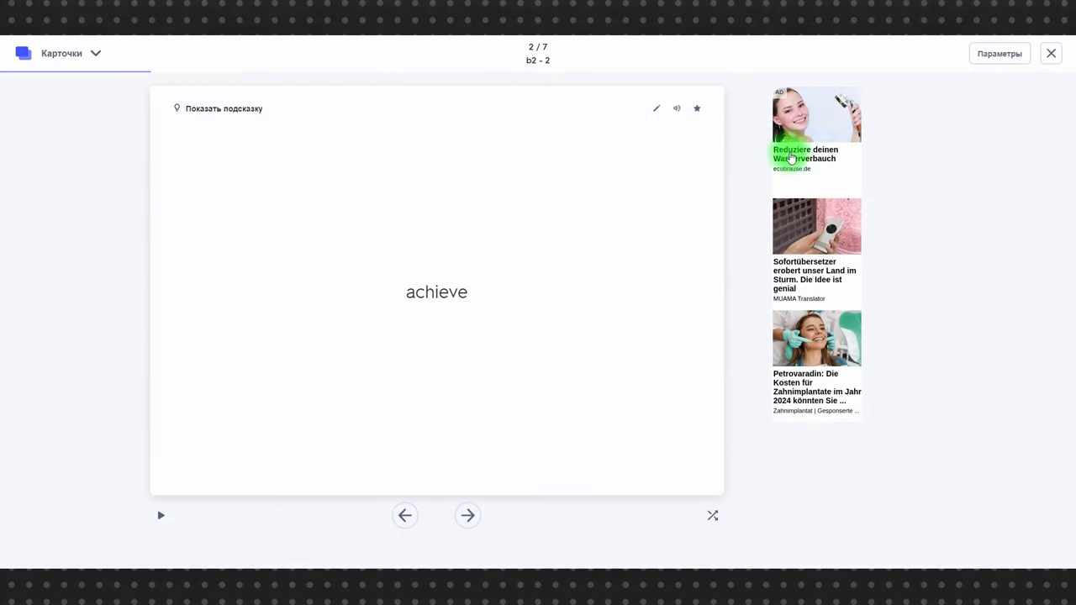
# Try studying only starred terms with the "achieve" card starred, and remove its star again.
pyautogui.click(698, 109)
pyautogui.click(588, 283)
pyautogui.click(580, 291)
pyautogui.press('Right')
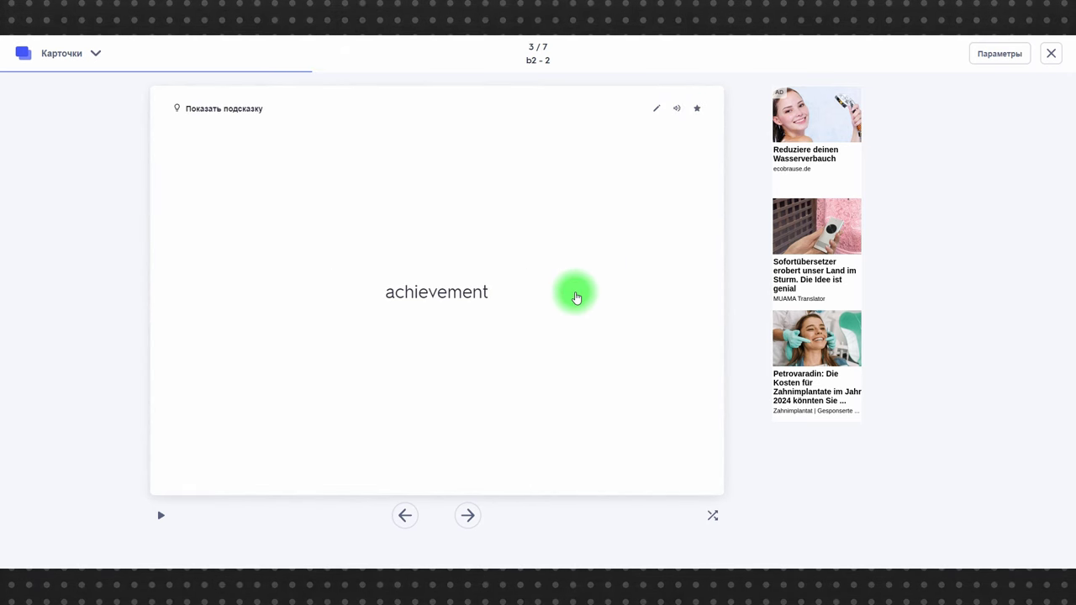
pyautogui.click(998, 54)
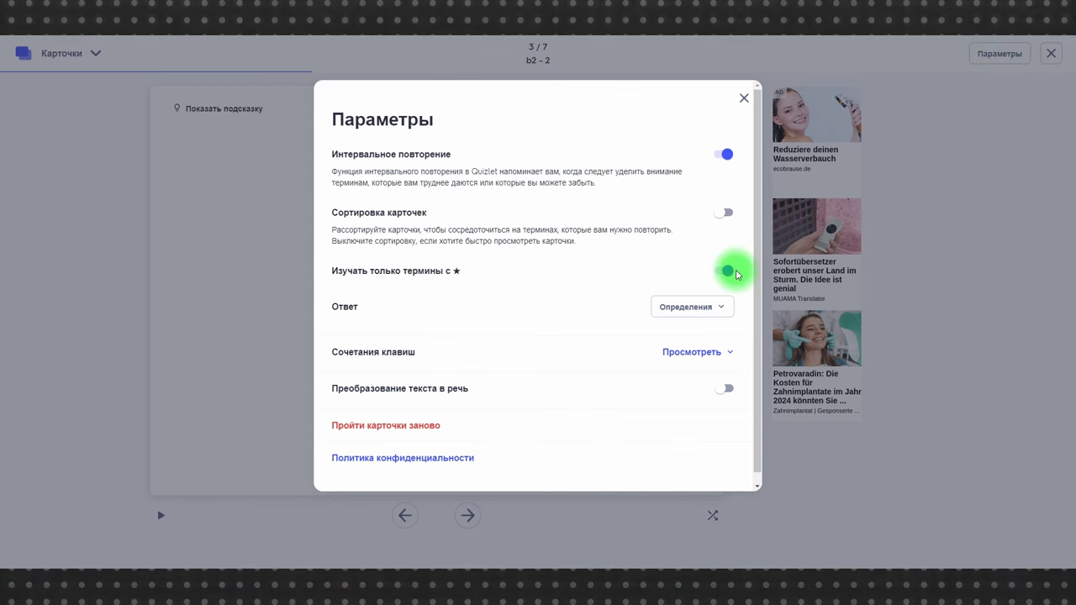
pyautogui.click(744, 99)
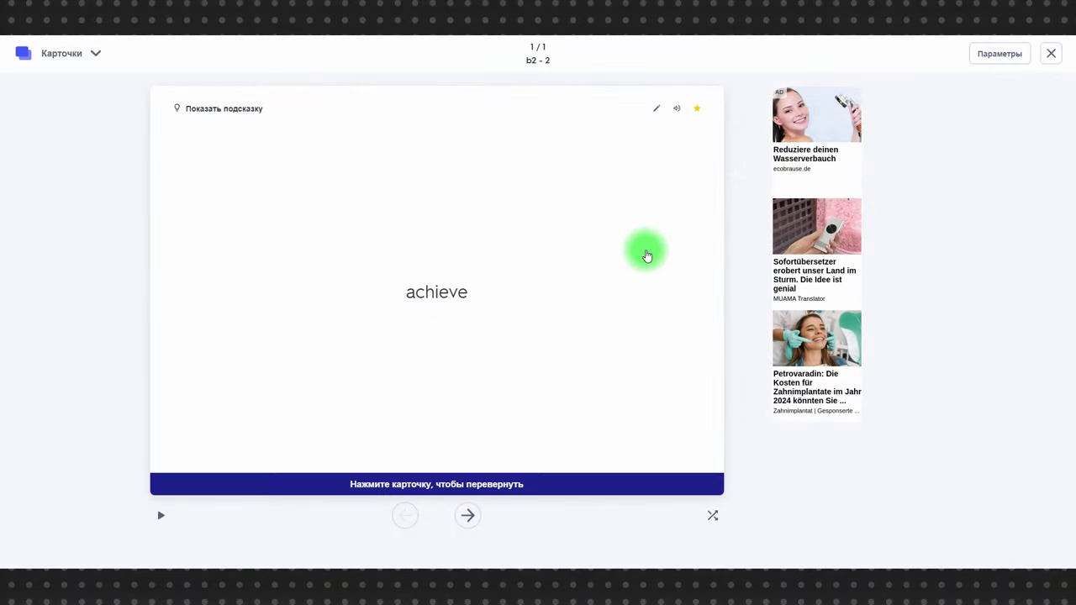
pyautogui.click(701, 111)
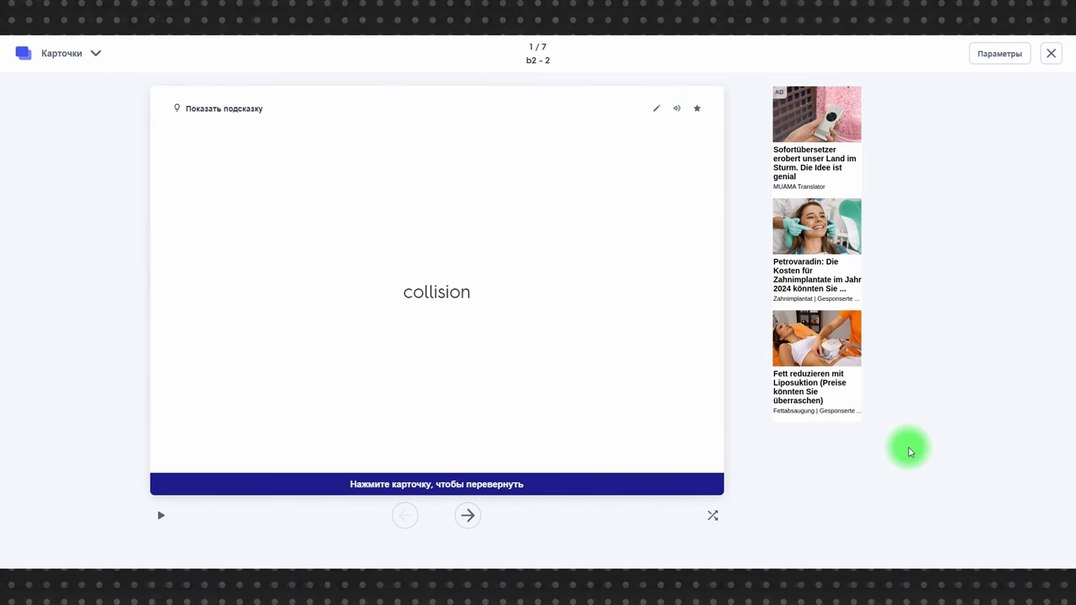
# Page through the cards from "collision" to "confuse", flipping "achievement", "artificial" and "confuse" between term and definition.
pyautogui.press('Right')
pyautogui.press('Right')
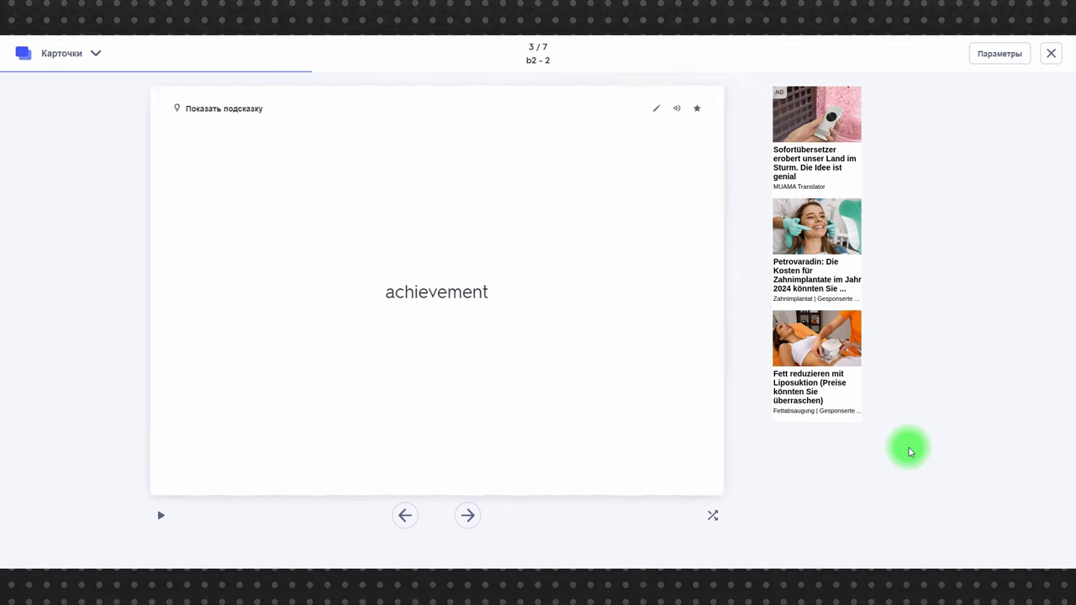
pyautogui.press('space')
pyautogui.press('space')
pyautogui.press('space')
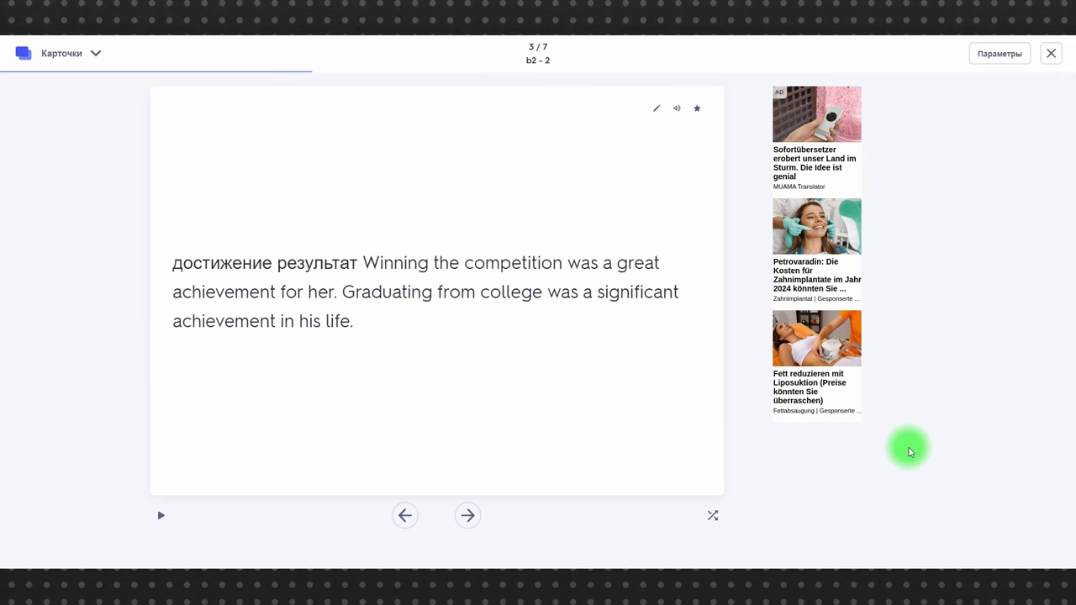
pyautogui.press('space')
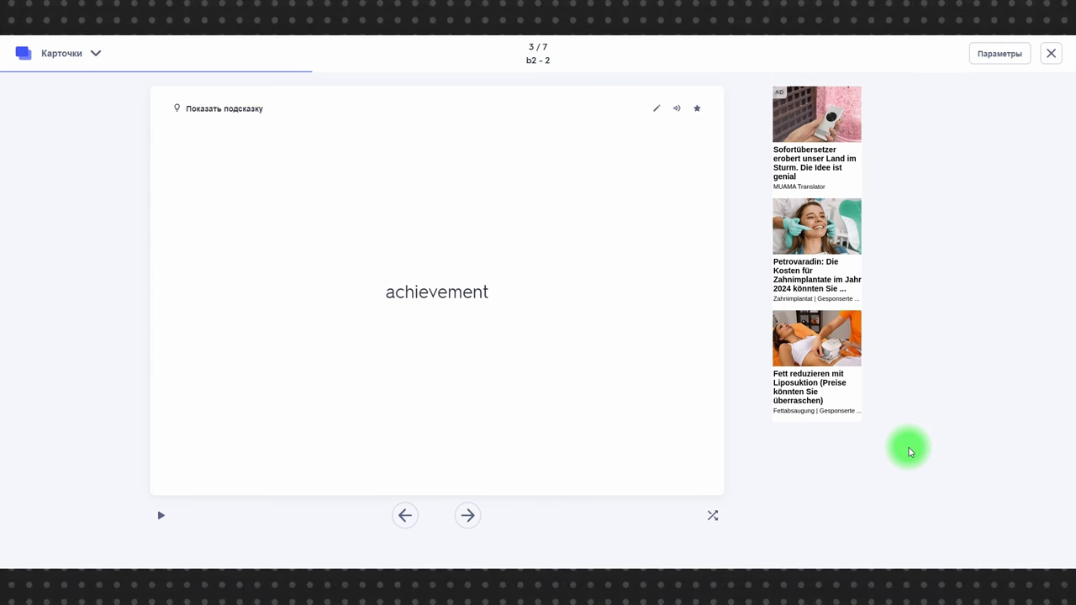
pyautogui.press('space')
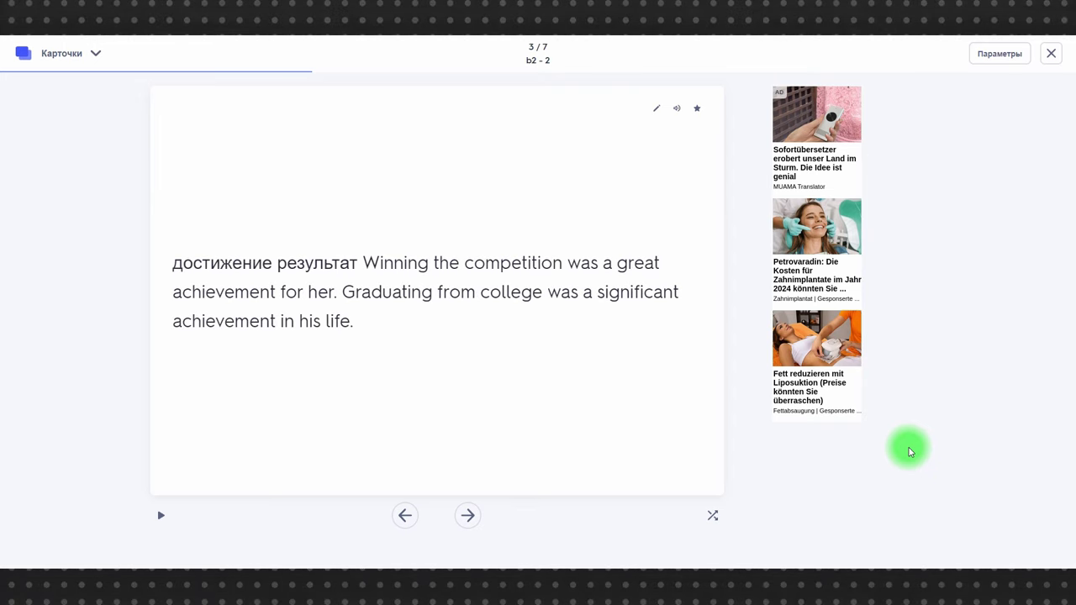
pyautogui.press('Right')
pyautogui.press('space')
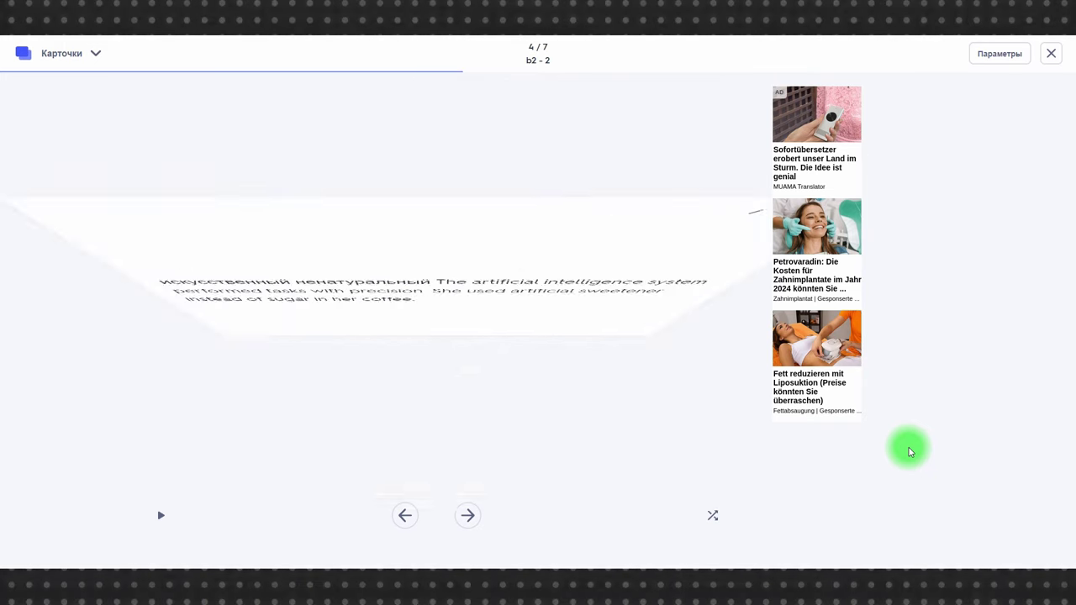
pyautogui.press('Right')
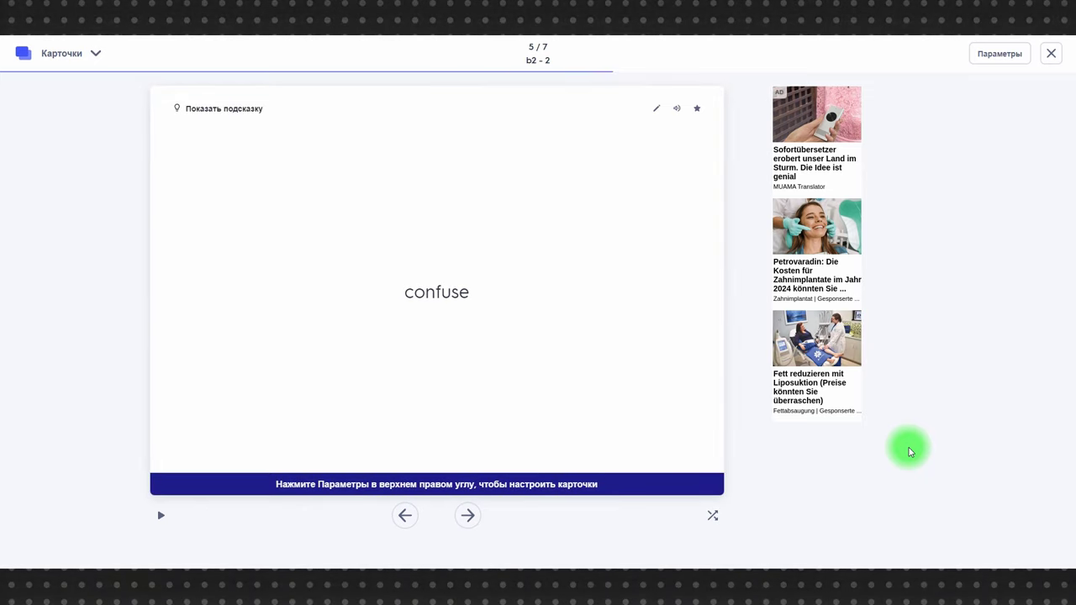
pyautogui.press('space')
pyautogui.press('space')
# Switch to ChatGPT and send the request "Можешь выдать мне как преподаватель 100 наиболее употребляемых английских слов на уровне B2".
pyautogui.hotkey('ctrl', 'Tab')
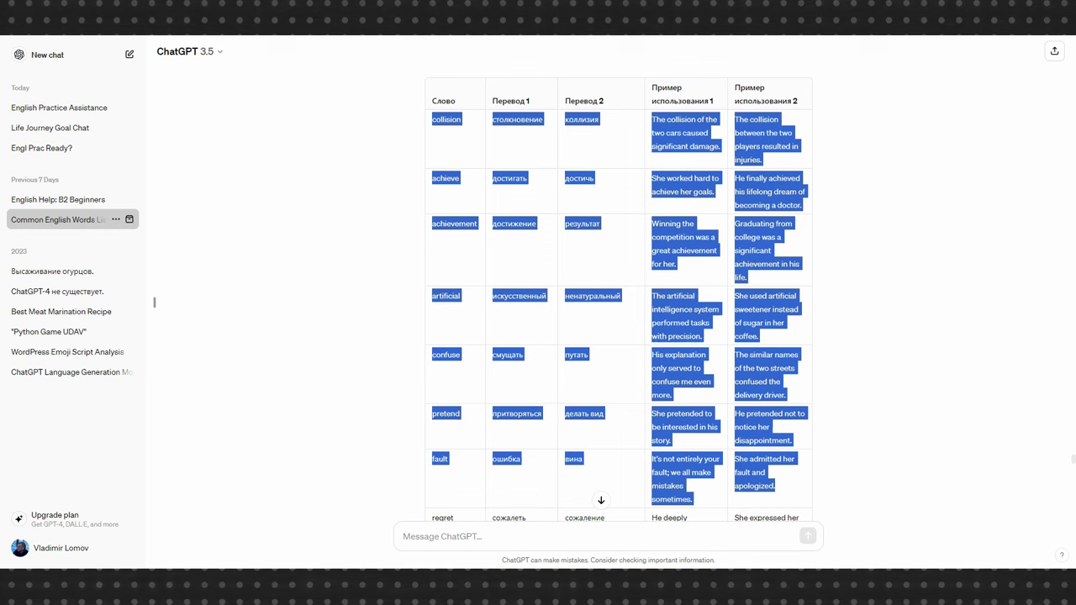
pyautogui.click(931, 298)
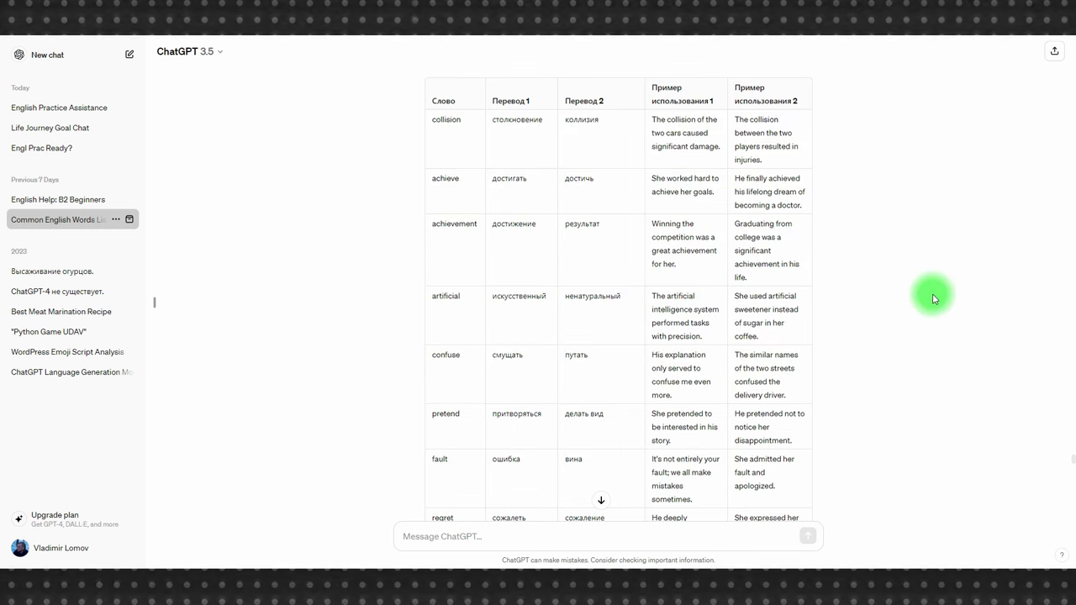
pyautogui.scroll(-15, 931, 298)
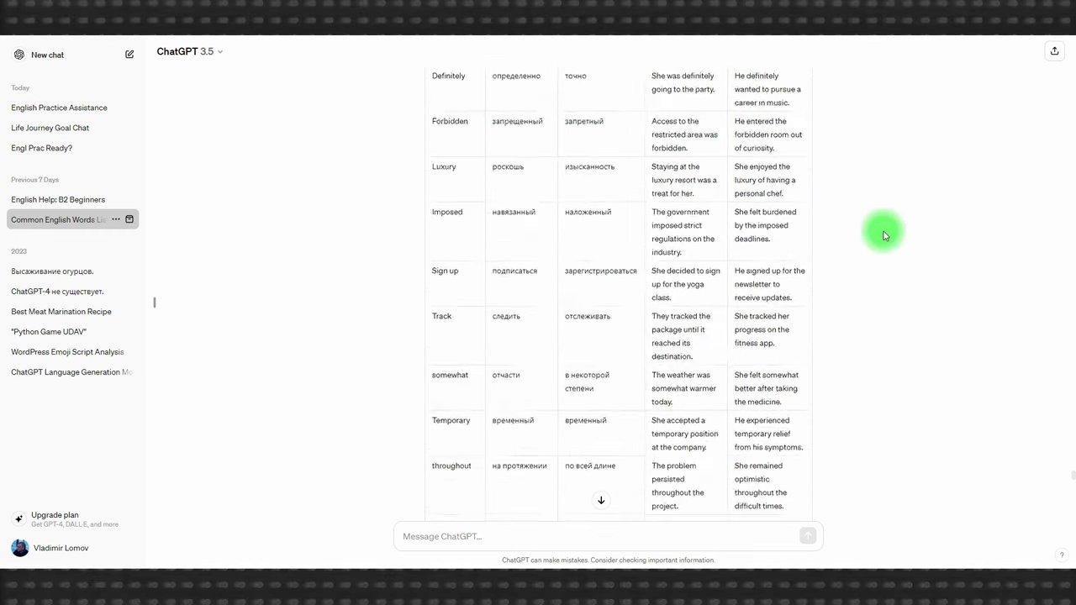
pyautogui.click(452, 535)
pyautogui.write('Мо')
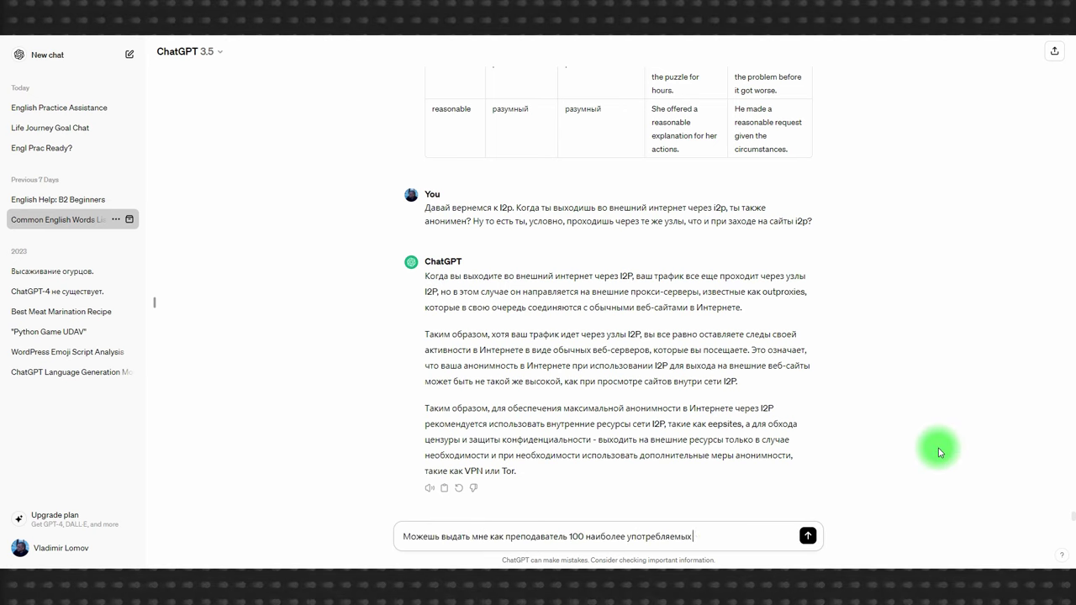
pyautogui.write(' слов на уровне')
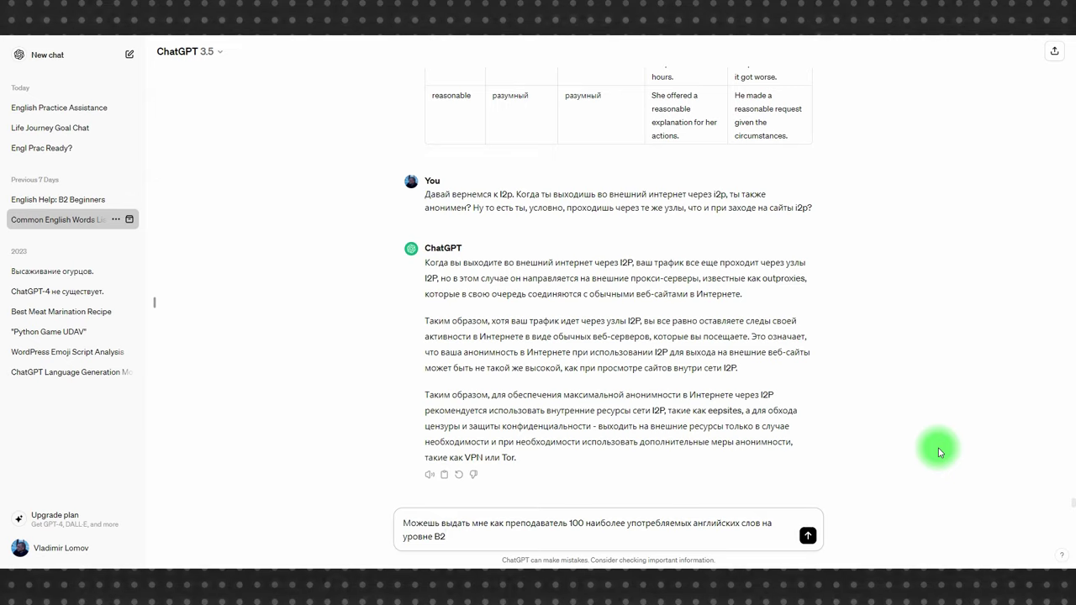
pyautogui.write(' B2')
pyautogui.press('Return')
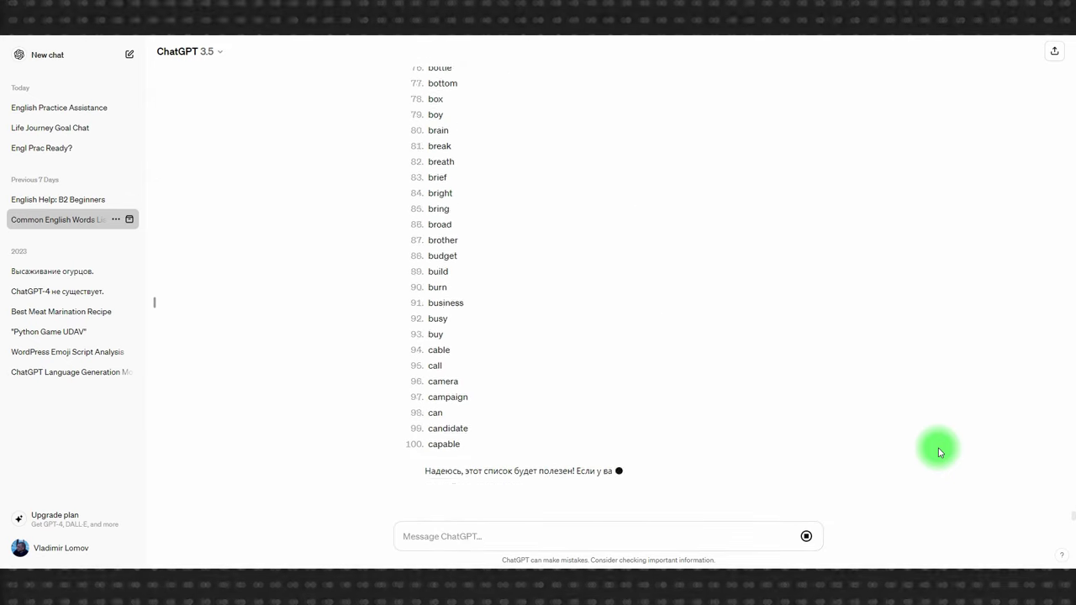
# Ask ChatGPT to reformat the words with the message "Сделай все это списком через запятую".
pyautogui.write('Cltkfй все это списком через запятую')
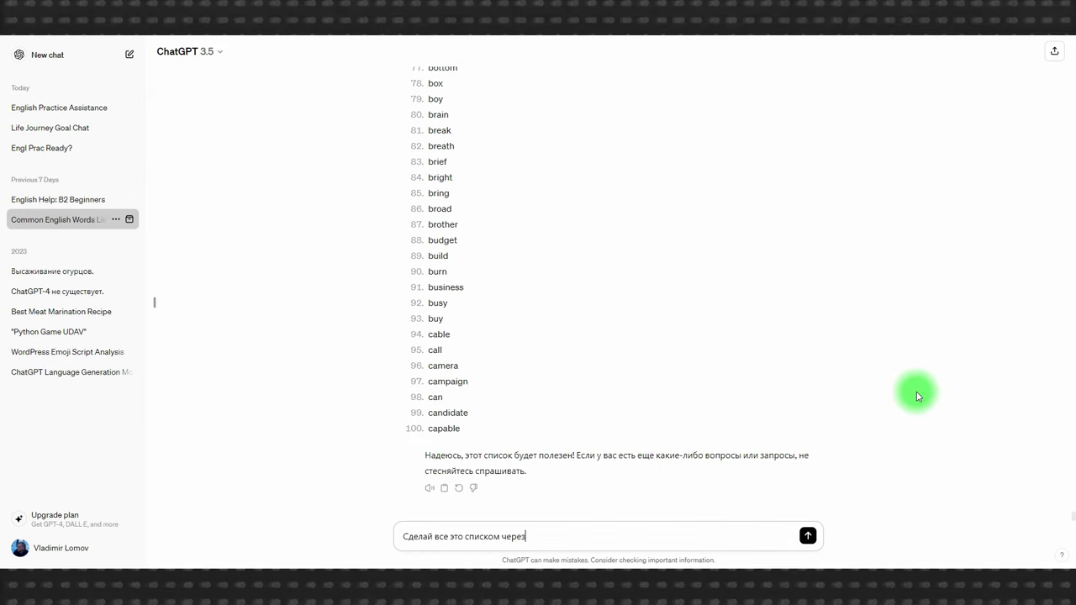
pyautogui.press('Return')
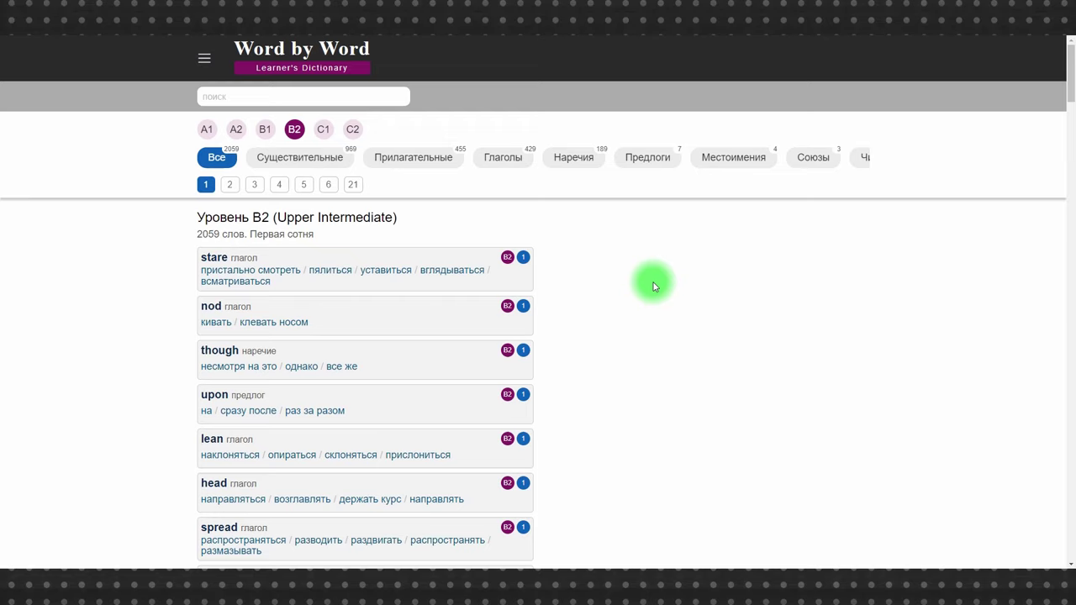
# Look up "black" in the Word by Word learner's dictionary to check its level.
pyautogui.click(238, 95)
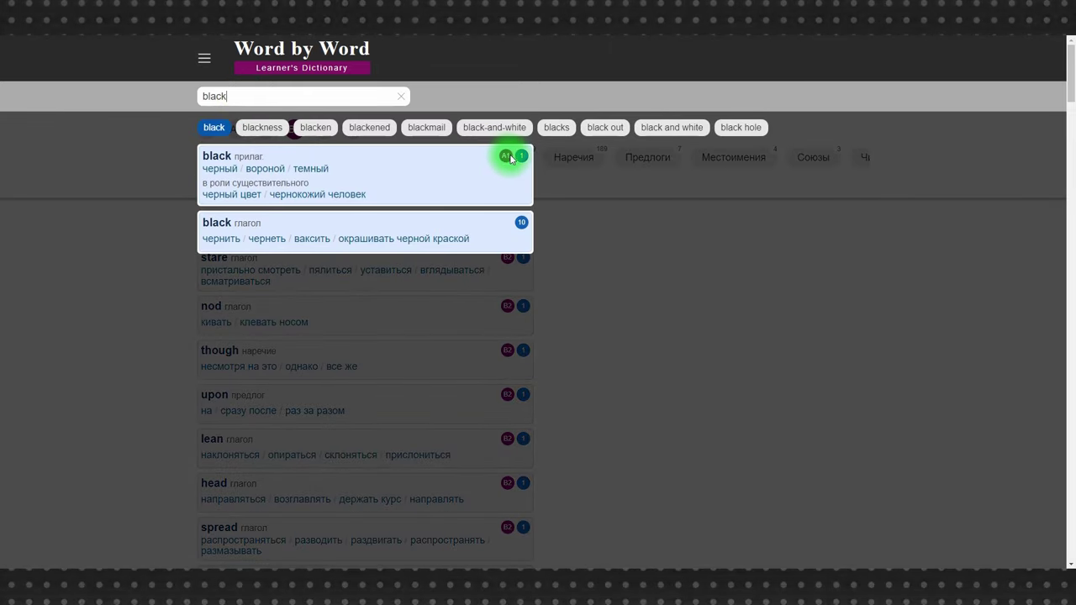
# Browse the dictionary's C1, C2 and B1 word lists, and look through the B2 list for a new word.
pyautogui.click(364, 332)
pyautogui.click(322, 129)
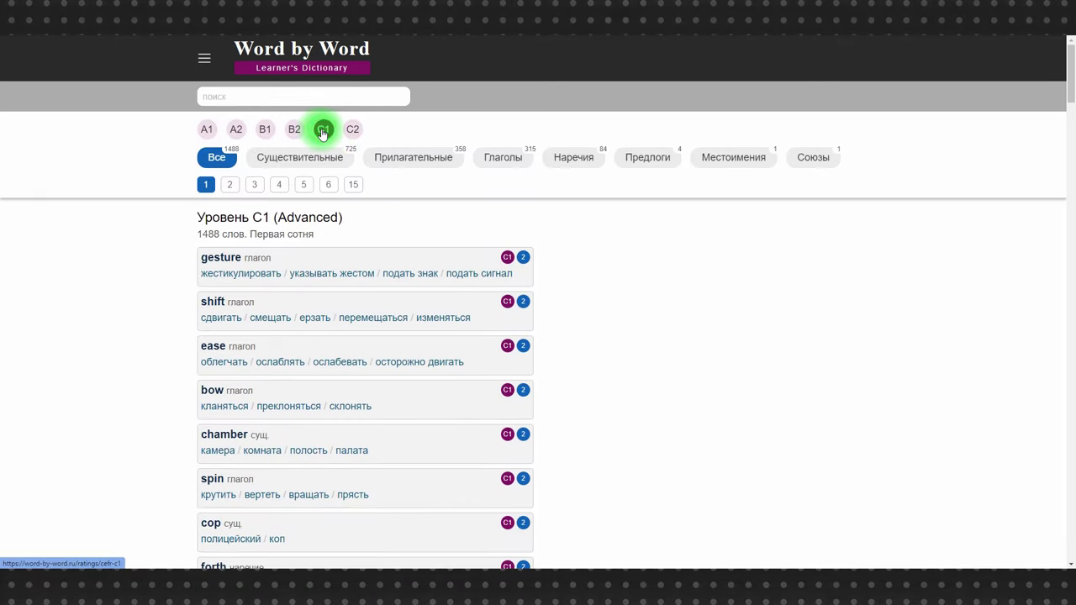
pyautogui.click(352, 131)
pyautogui.click(266, 131)
pyautogui.click(295, 132)
pyautogui.scroll(-15, 285, 354)
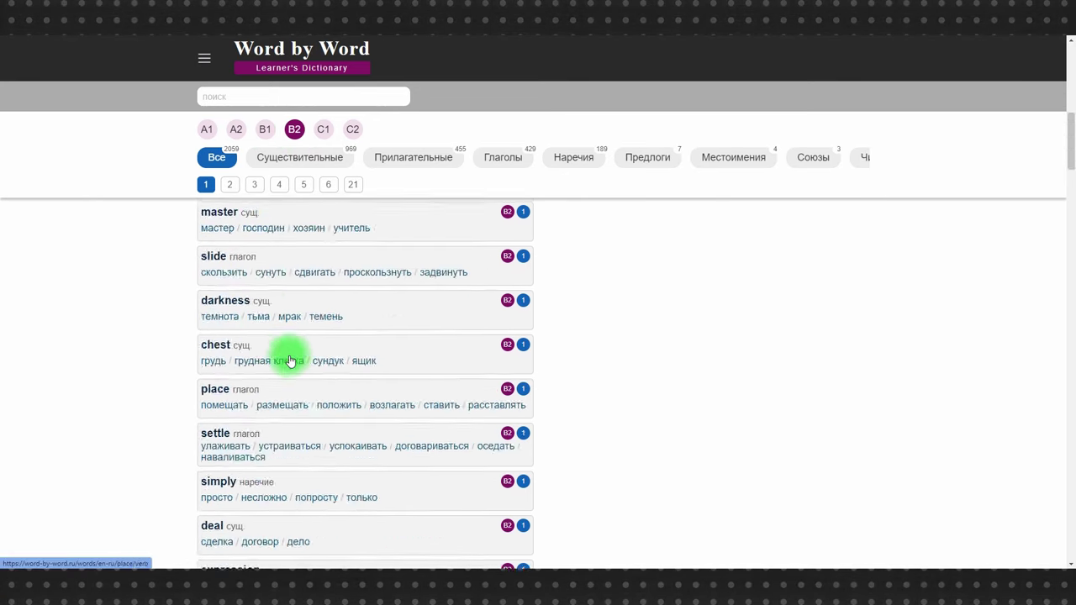
pyautogui.scroll(-2, 159, 320)
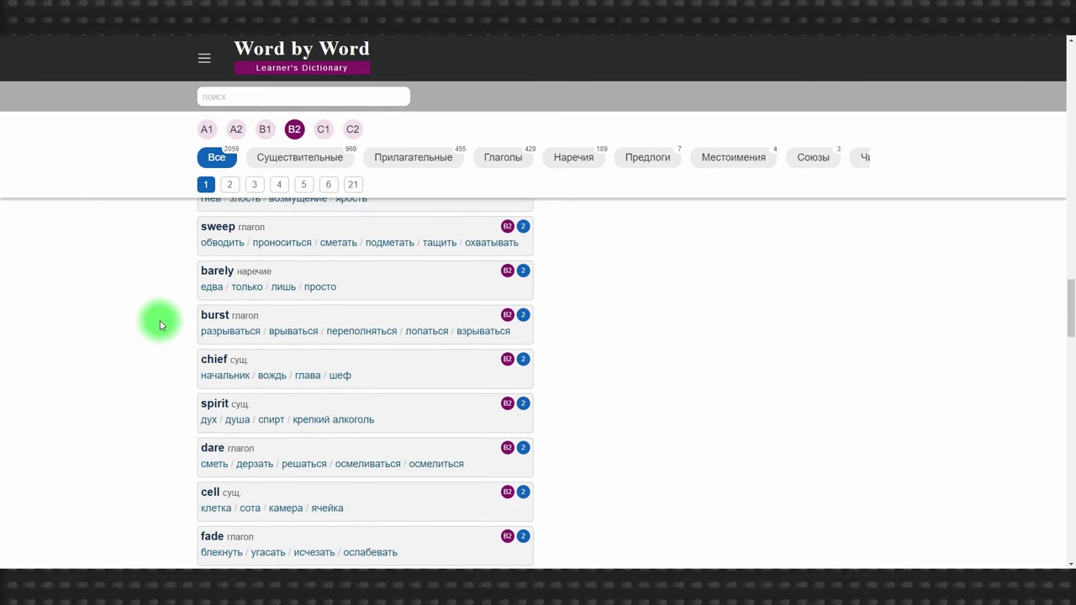
# Switch to the Obsidian note "Слова Английский", add "Barely," after "hesitate," and copy that last line of words.
pyautogui.click(217, 273)
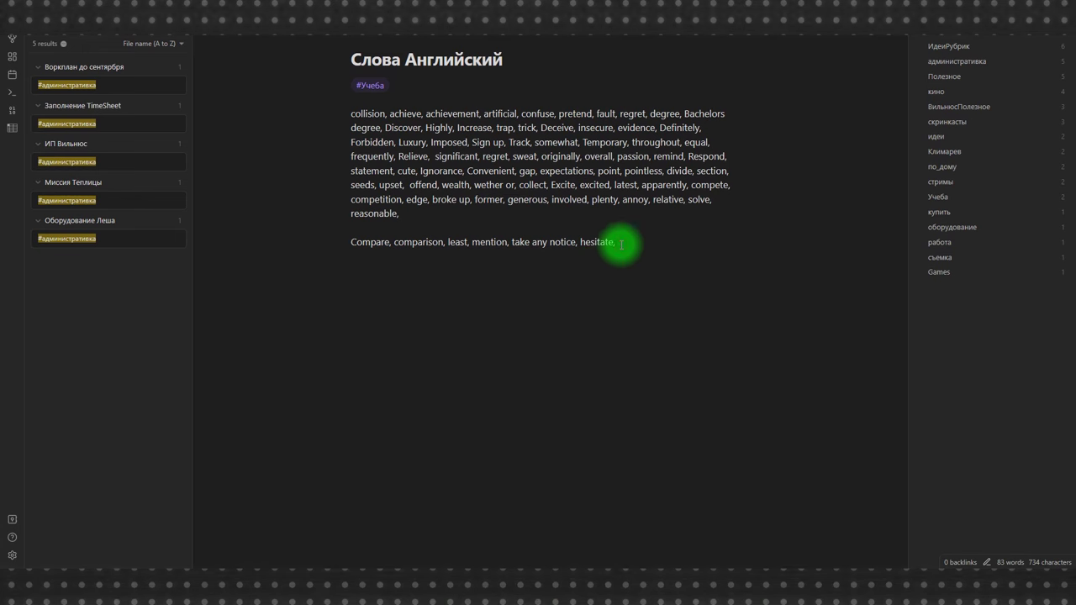
pyautogui.click(622, 244)
pyautogui.write('# Barely,')
pyautogui.hotkey('shift', 'Home')
pyautogui.hotkey('ctrl', 'c')
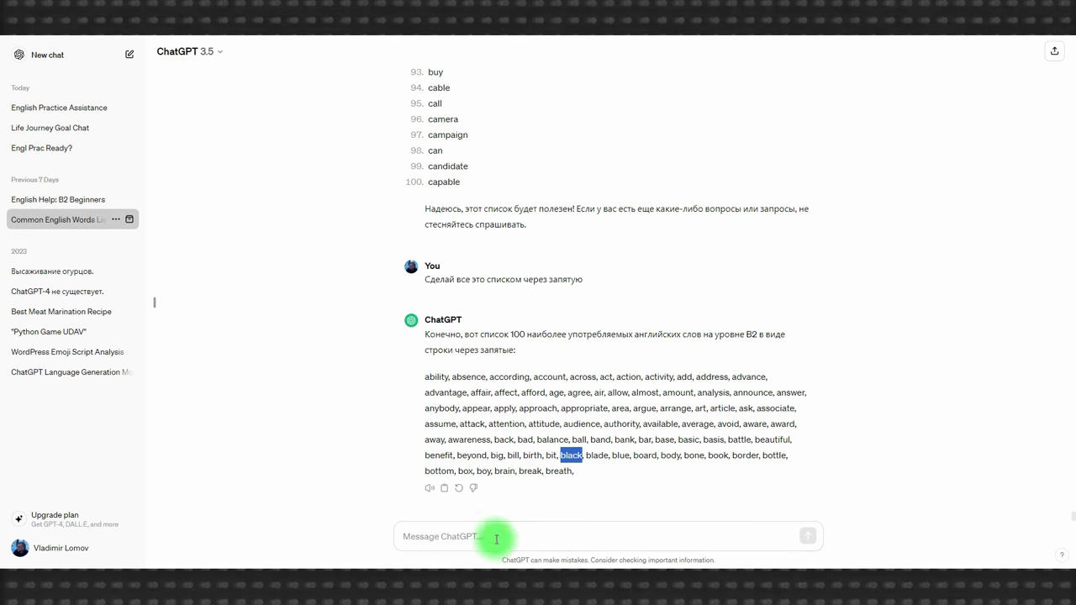
# Send ChatGPT "Можешь дать это в таблице с переводом на русски (два варианта) и вариант использования в предложении на английском:" followed by the copied words.
pyautogui.click(470, 539)
pyautogui.write('Можешь дать это в таблице с переводом на русски (два варианта) и вариант использования в предложении на английском:')
pyautogui.hotkey('ctrl', 'v')
pyautogui.press('Return')
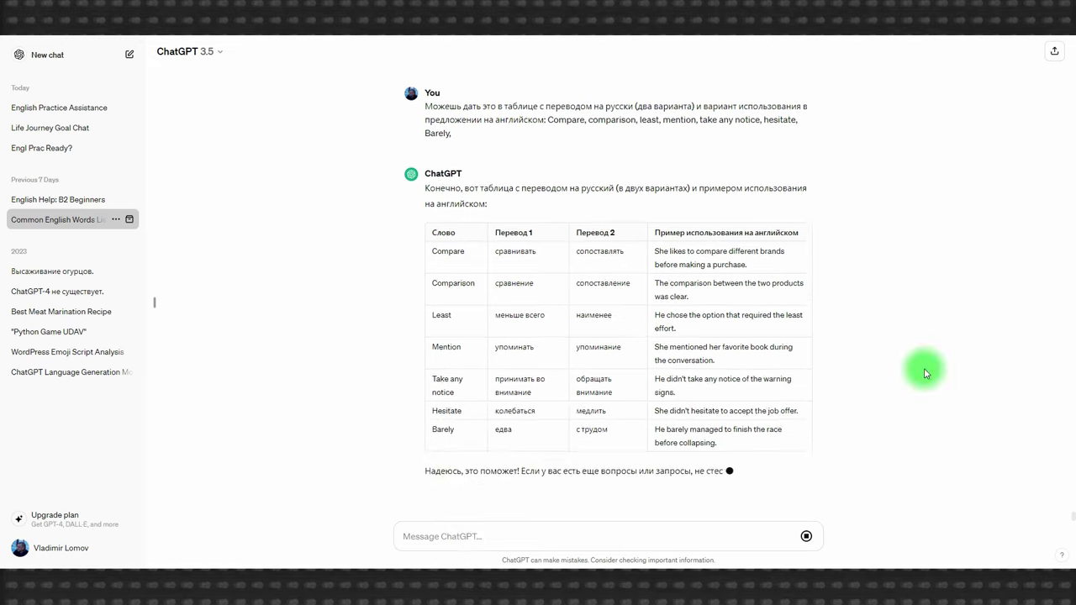